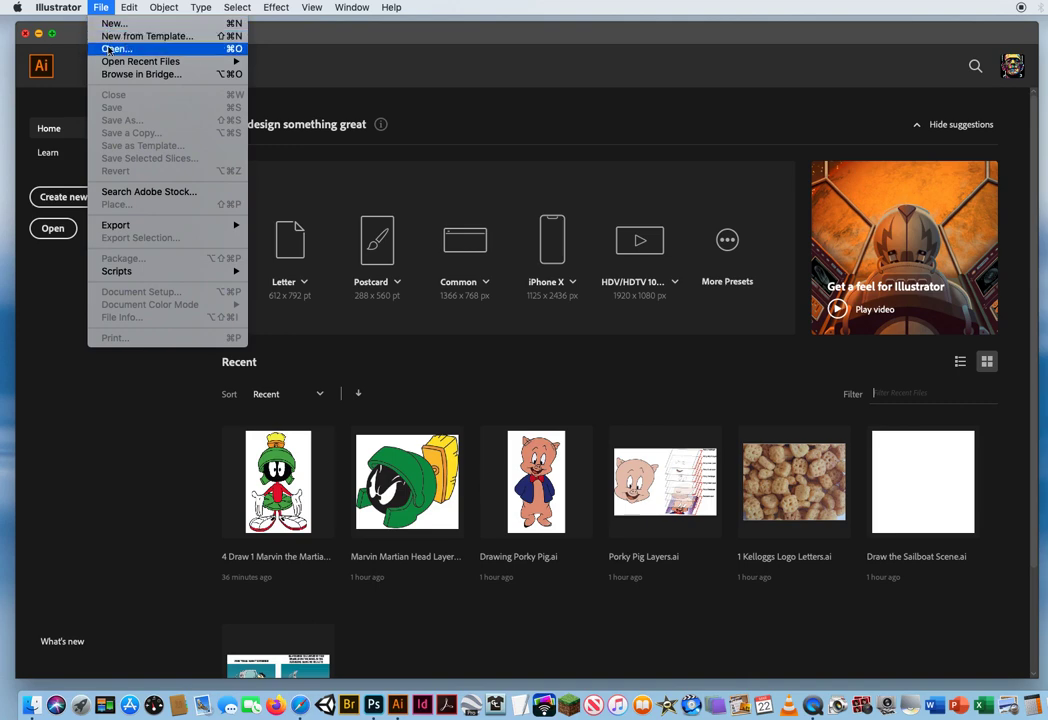
- Open the YOUR NAME HERE Sports Logos.ai file from the 7.3 Draw These Team Logos folder in B. CHAPTER 7 Ai Demos
{"action": "left_click", "coordinate": [115, 48]}
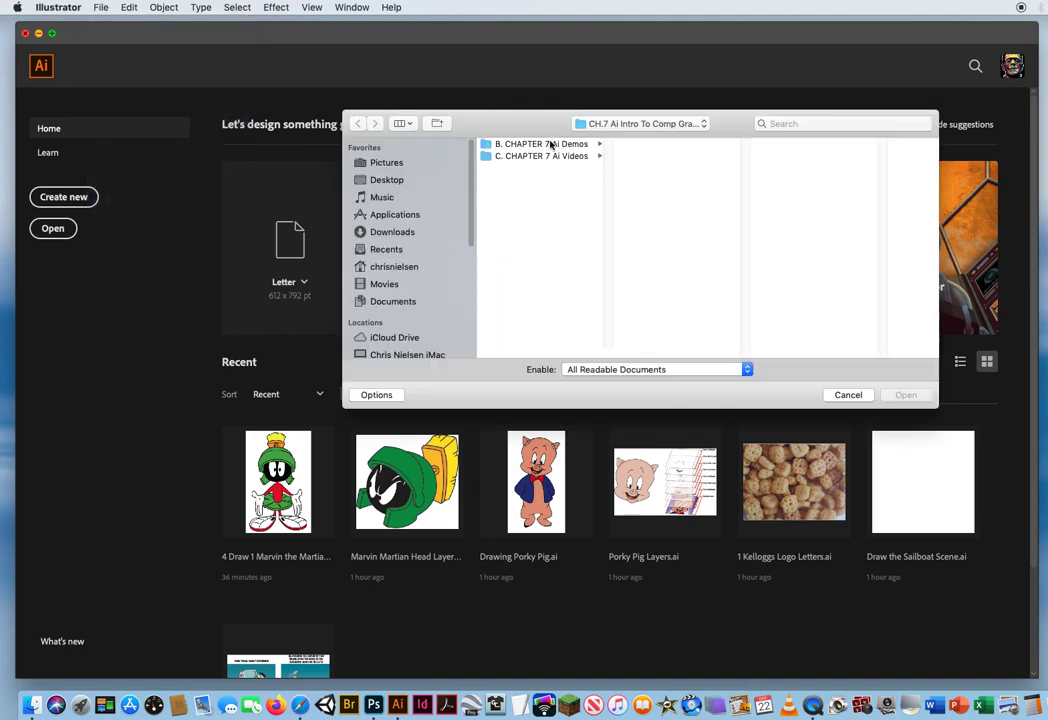
{"action": "left_click", "coordinate": [548, 146]}
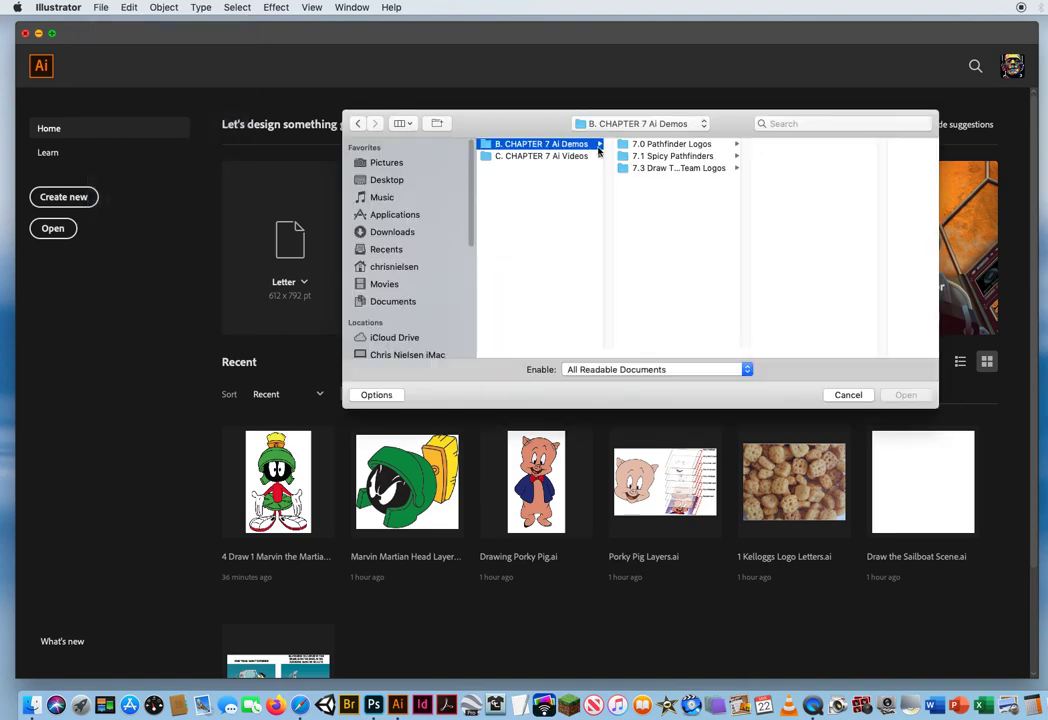
{"action": "left_click", "coordinate": [660, 168]}
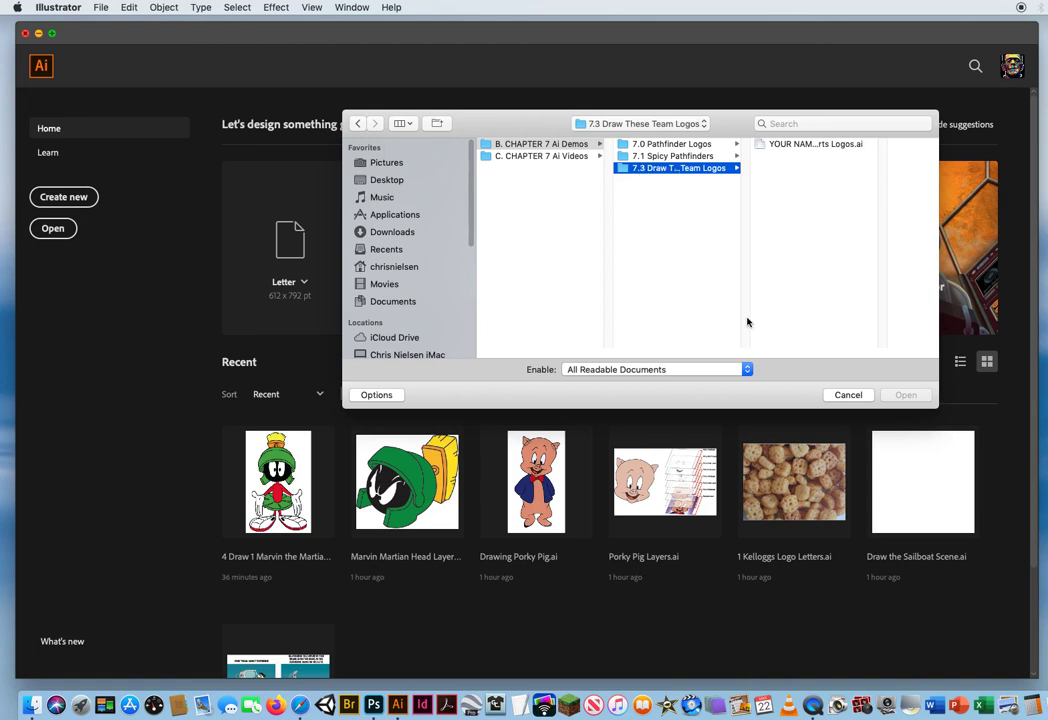
{"action": "left_click_drag", "start_coordinate": [745, 350], "coordinate": [818, 351]}
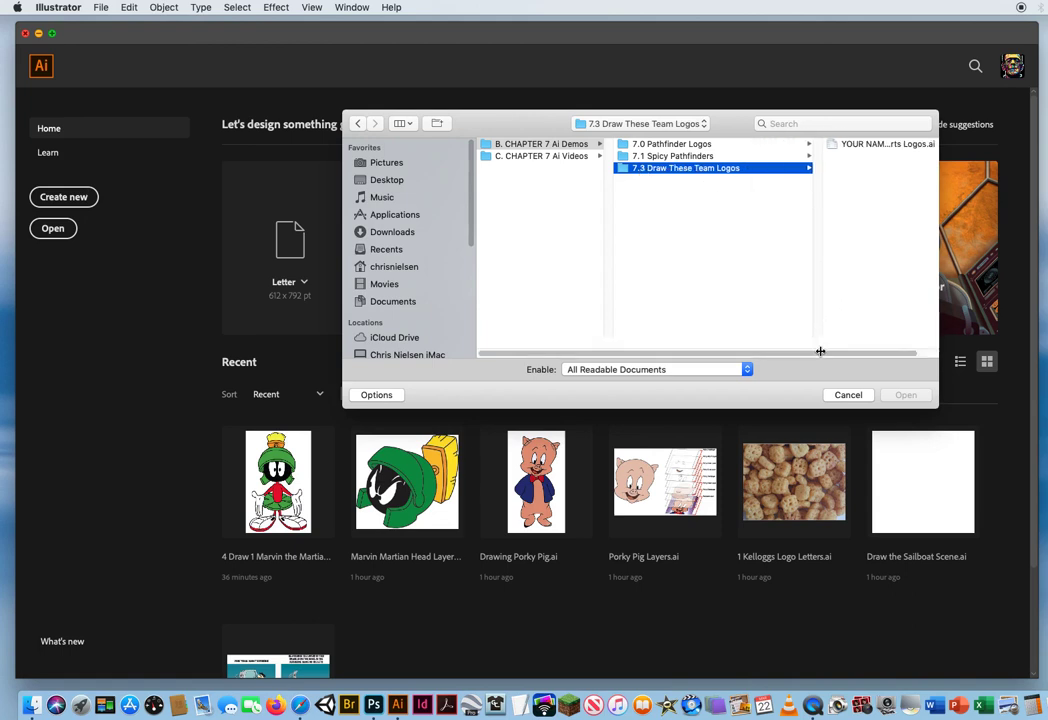
{"action": "left_click", "coordinate": [875, 144]}
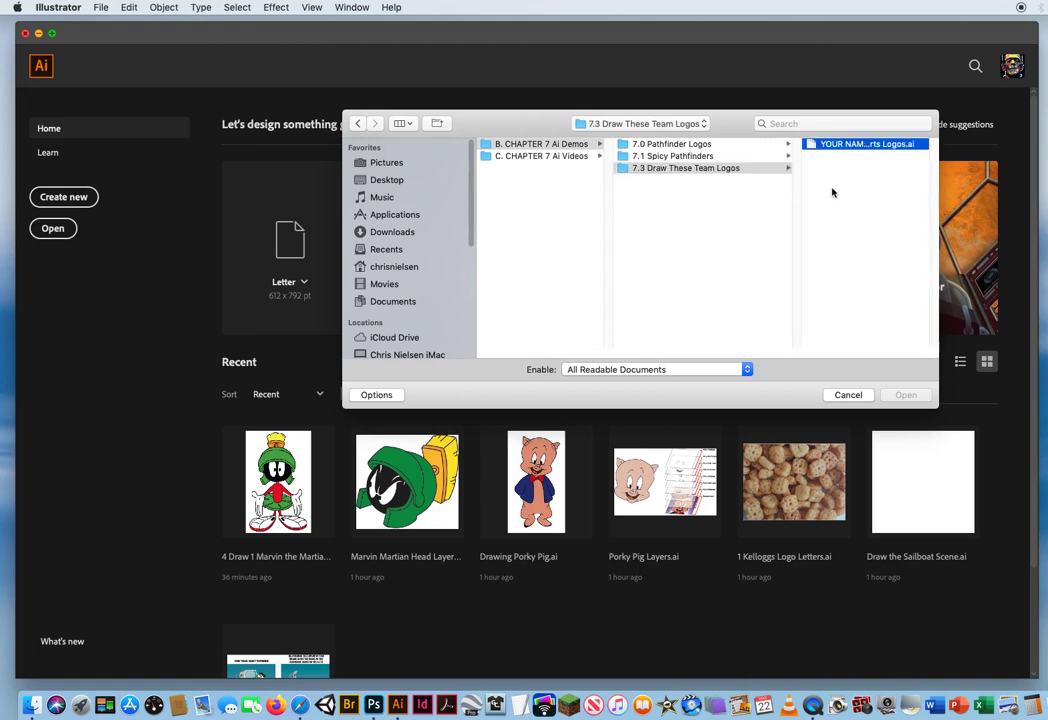
{"action": "left_click", "coordinate": [905, 396]}
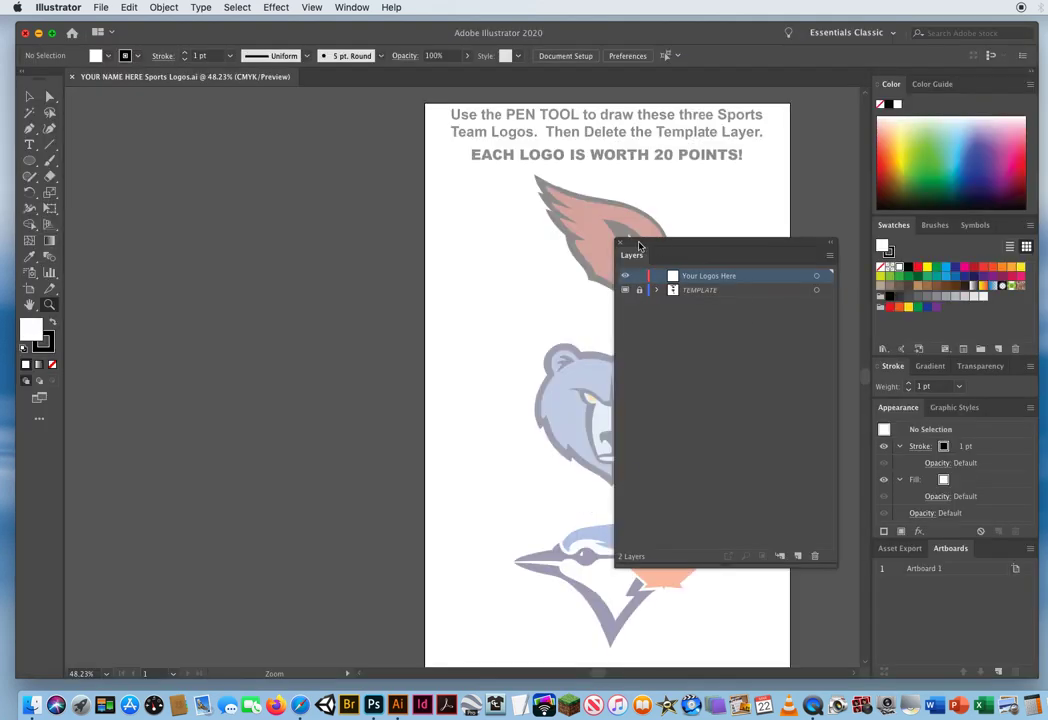
- Move the floating Layers panel off the artwork so the whole template page is clear
{"action": "left_click_drag", "start_coordinate": [640, 245], "coordinate": [774, 243]}
{"action": "left_click_drag", "start_coordinate": [622, 327], "coordinate": [461, 327]}
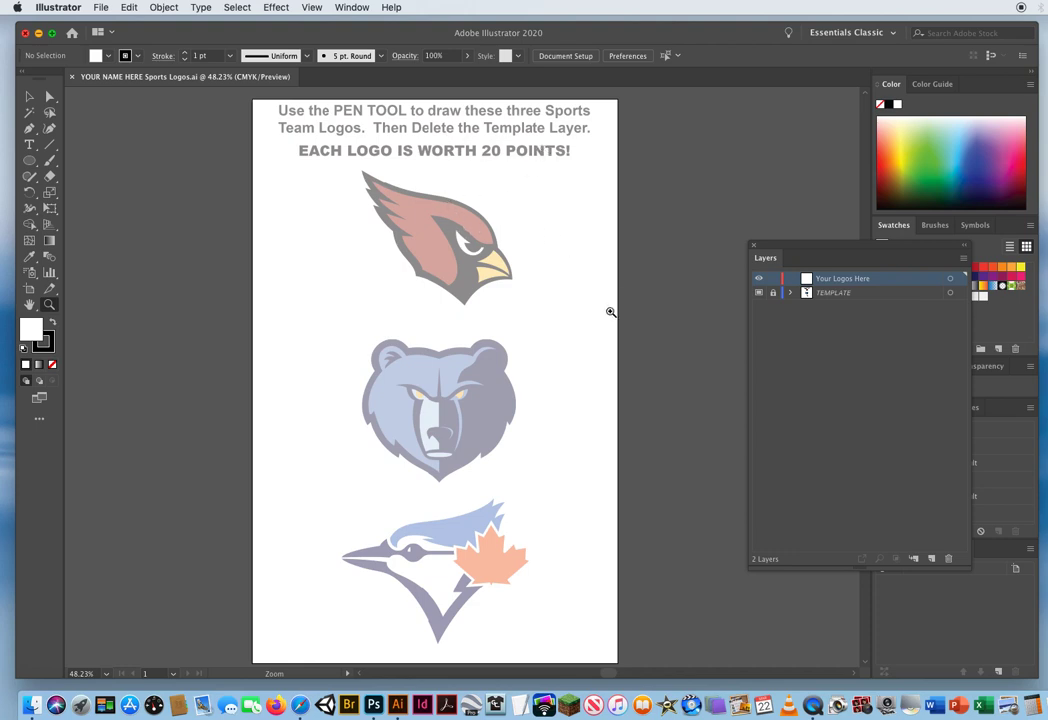
- Examine the cardinal, bear and blue jay template logos up close, then return to the cardinal
{"action": "left_click", "coordinate": [460, 260]}
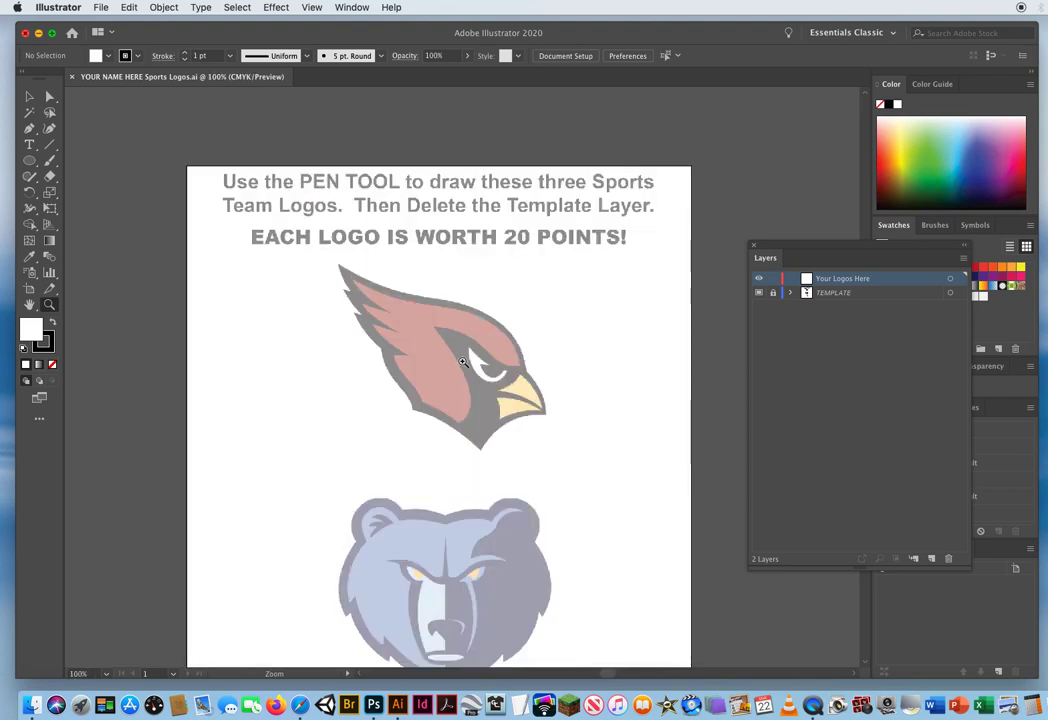
{"action": "left_click", "coordinate": [478, 385]}
{"action": "left_click", "coordinate": [465, 376]}
{"action": "left_click_drag", "start_coordinate": [461, 375], "coordinate": [460, 358]}
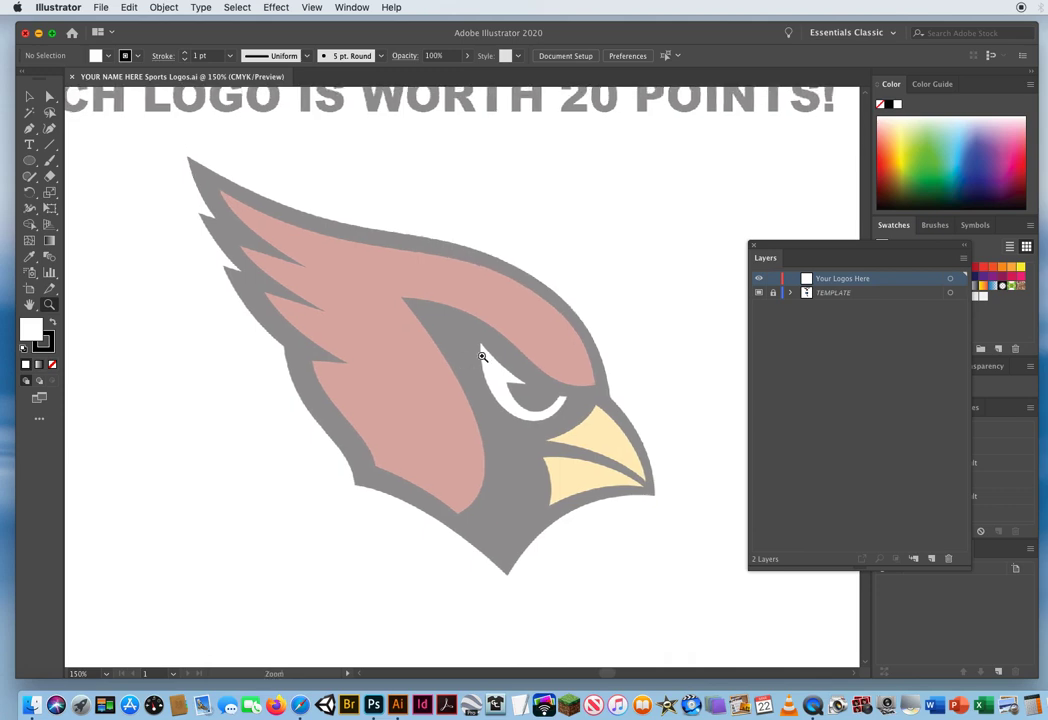
{"action": "key", "text": "v"}
{"action": "left_click_drag", "start_coordinate": [470, 566], "coordinate": [443, 154]}
{"action": "left_click_drag", "start_coordinate": [481, 464], "coordinate": [528, 351]}
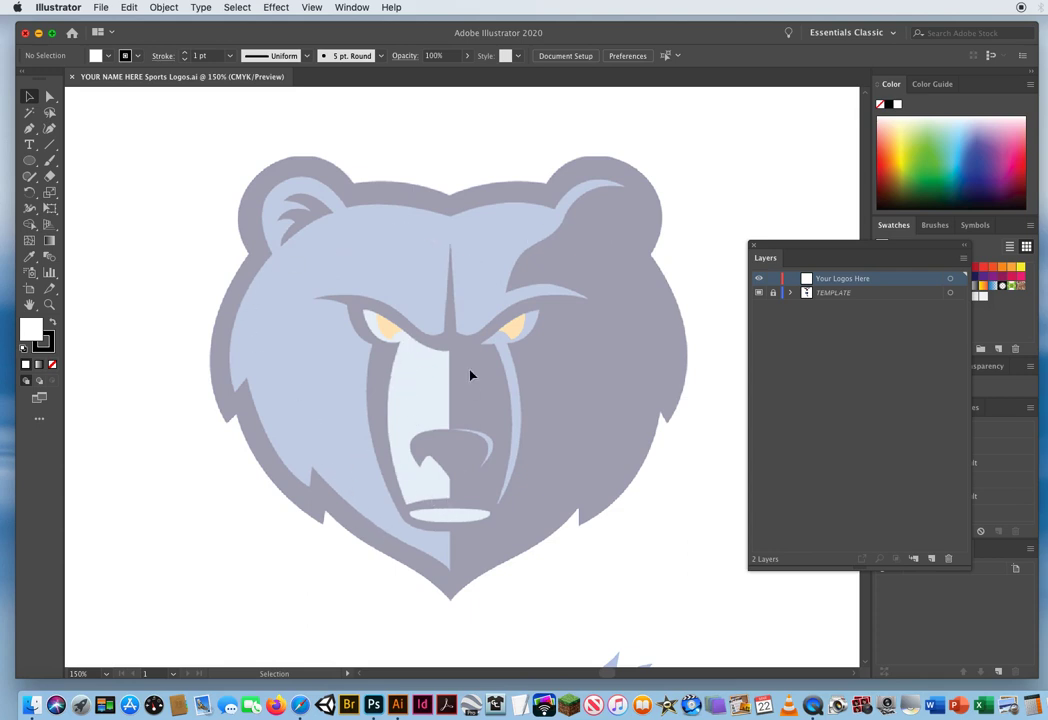
{"action": "scroll", "coordinate": [449, 510], "scroll_direction": "down", "scroll_amount": 10}
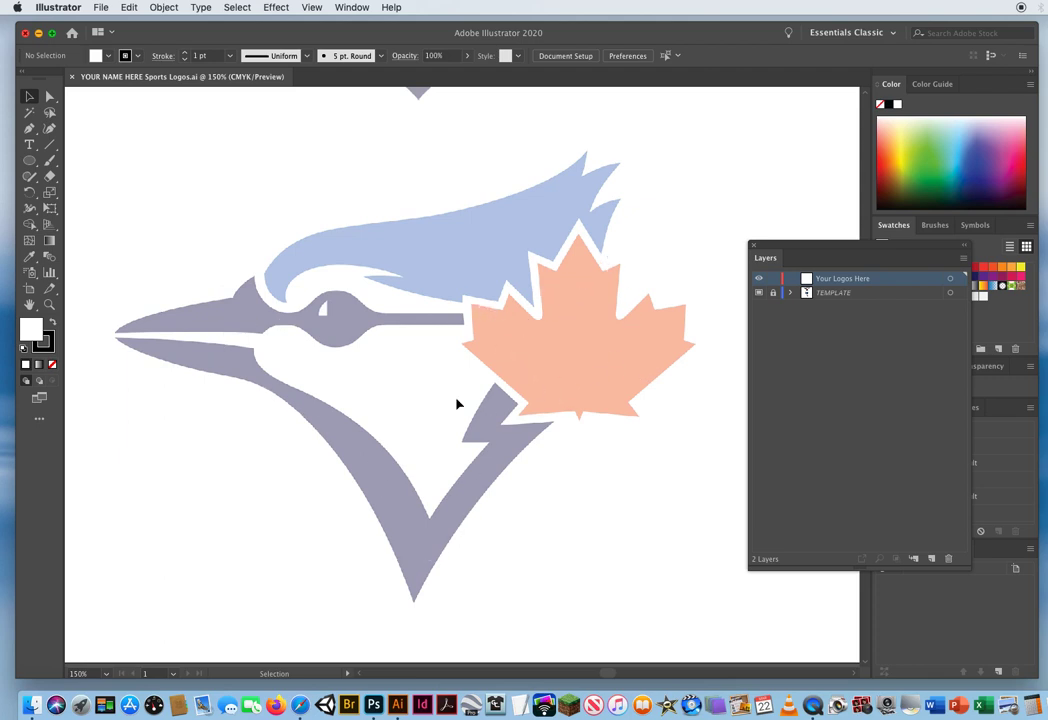
{"action": "left_click_drag", "start_coordinate": [447, 182], "coordinate": [459, 574]}
{"action": "left_click_drag", "start_coordinate": [446, 244], "coordinate": [463, 533]}
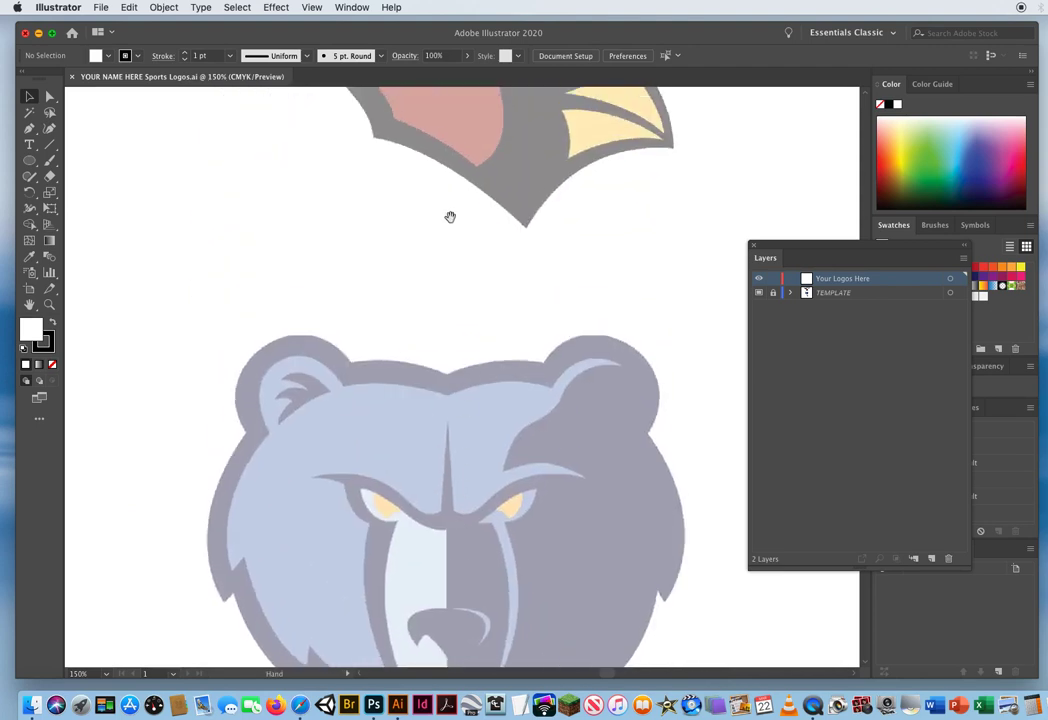
{"action": "left_click_drag", "start_coordinate": [450, 217], "coordinate": [430, 523]}
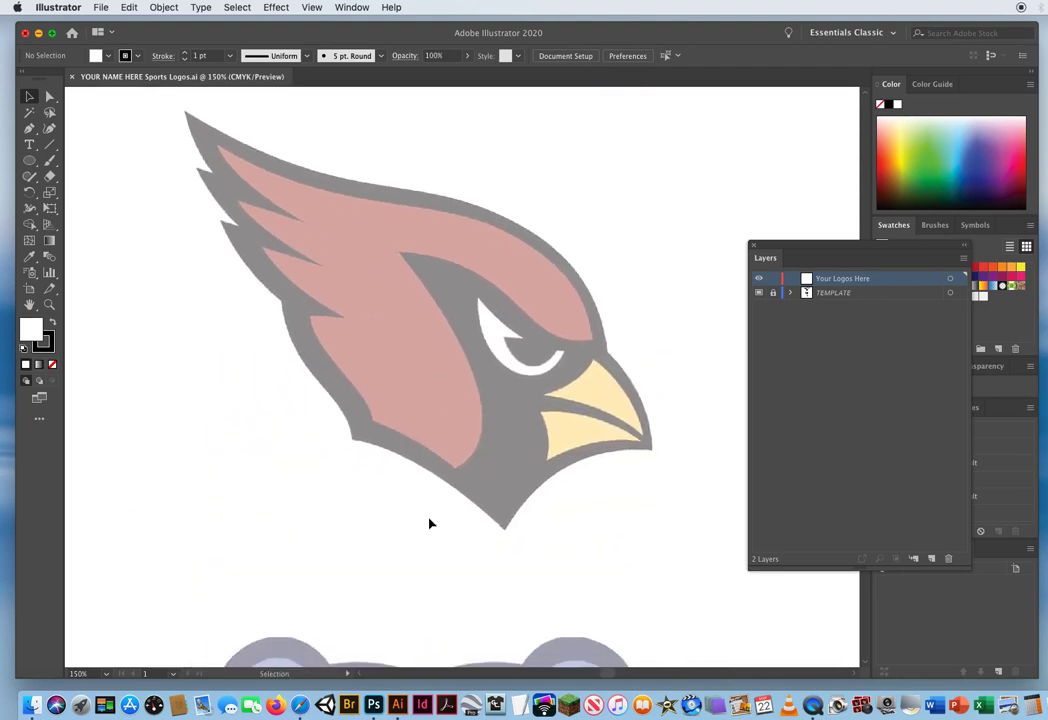
- Set the fill to none and draw a Pen tool curve along the cardinal's lower neck edge, from the bottom point to the back corner
{"action": "left_click_drag", "start_coordinate": [696, 360], "coordinate": [679, 376]}
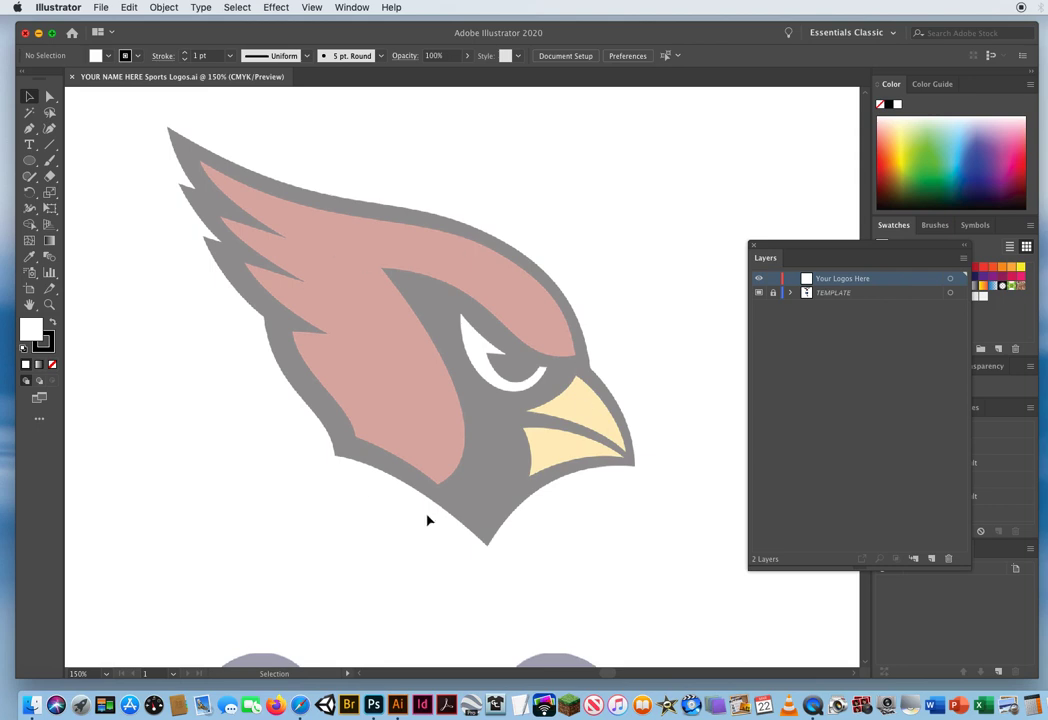
{"action": "scroll", "coordinate": [421, 416], "scroll_direction": "left", "scroll_amount": 3}
{"action": "scroll", "coordinate": [421, 416], "scroll_direction": "up", "scroll_amount": 1}
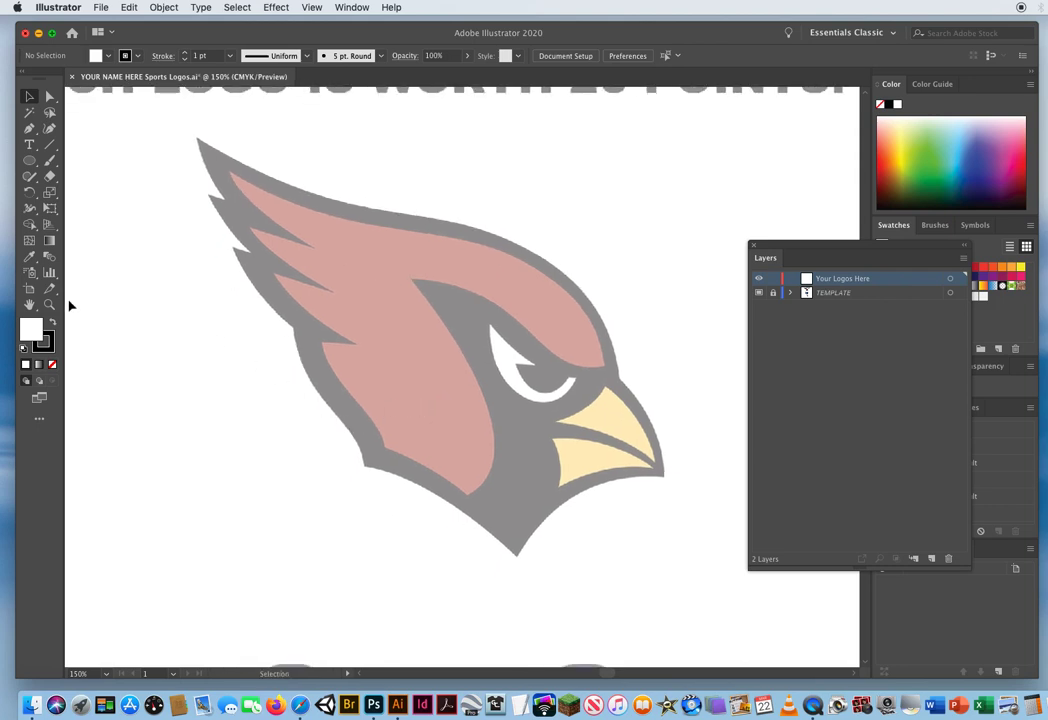
{"action": "key", "text": "slash"}
{"action": "left_click", "coordinate": [29, 128]}
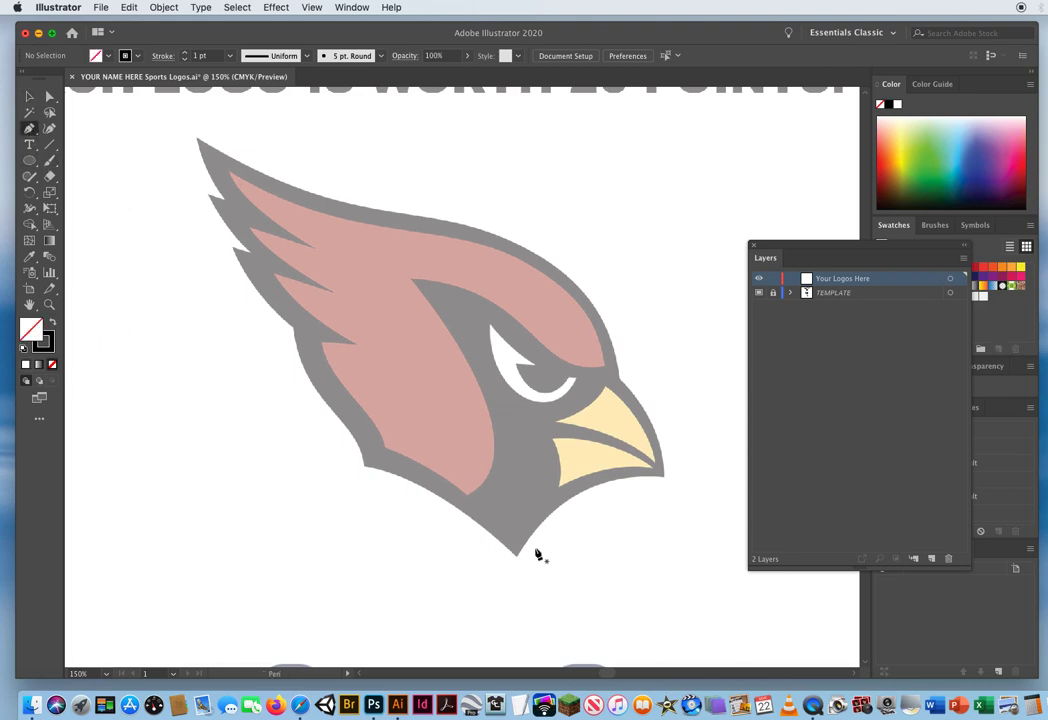
{"action": "key", "text": "space"}
{"action": "left_click_drag", "start_coordinate": [544, 542], "coordinate": [503, 554]}
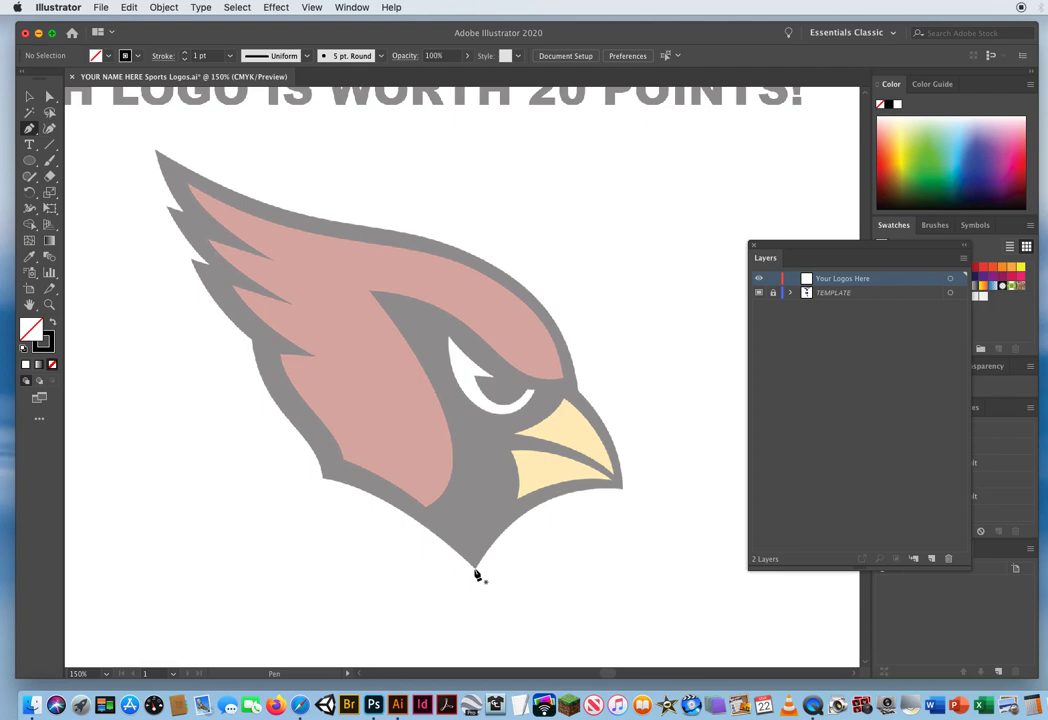
{"action": "left_click_drag", "start_coordinate": [474, 568], "coordinate": [443, 533]}
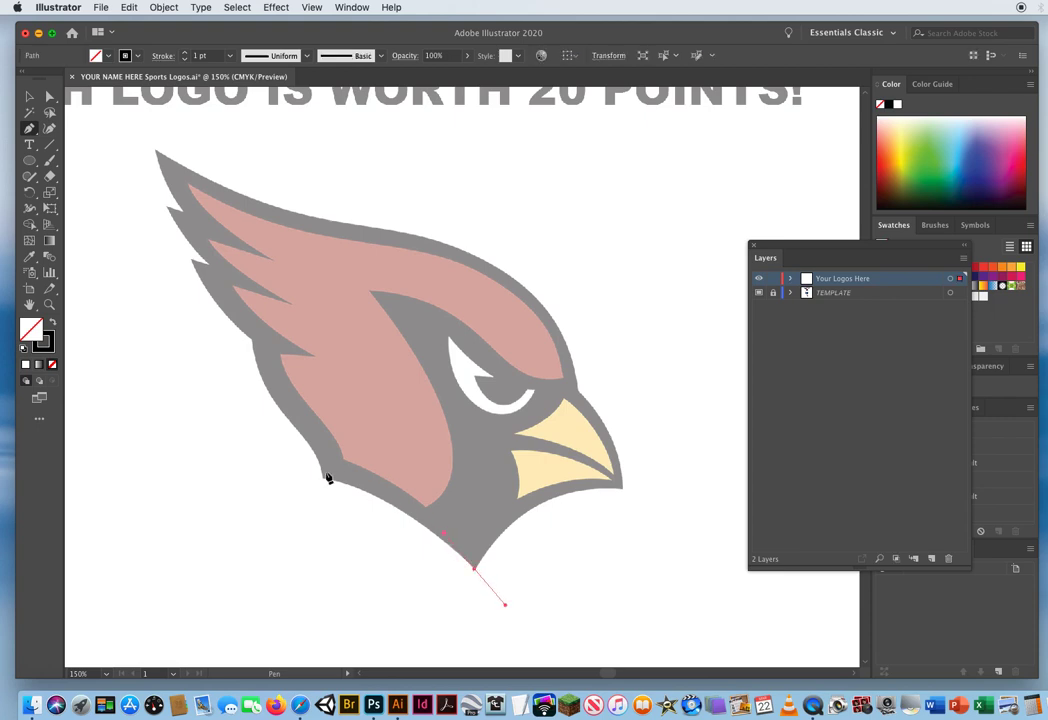
{"action": "left_click_drag", "start_coordinate": [324, 479], "coordinate": [270, 471]}
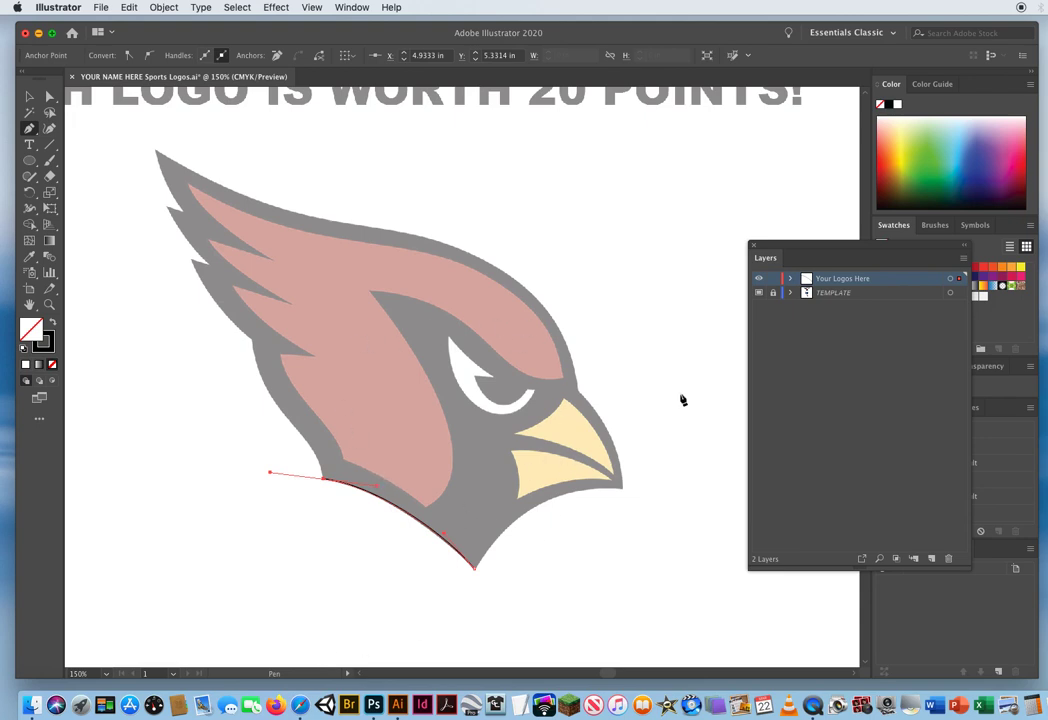
- Dim the TEMPLATE layer's images to 15% and make the Your Logos Here layer active again
{"action": "double_click", "coordinate": [878, 293]}
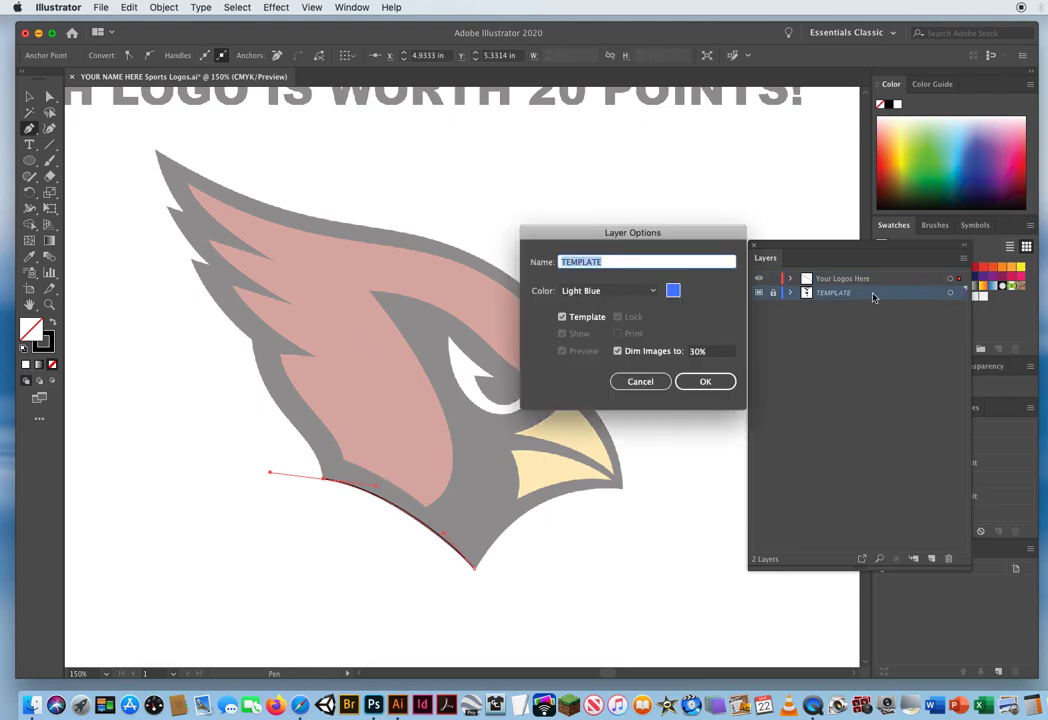
{"action": "left_click", "coordinate": [712, 351]}
{"action": "type", "text": "15"}
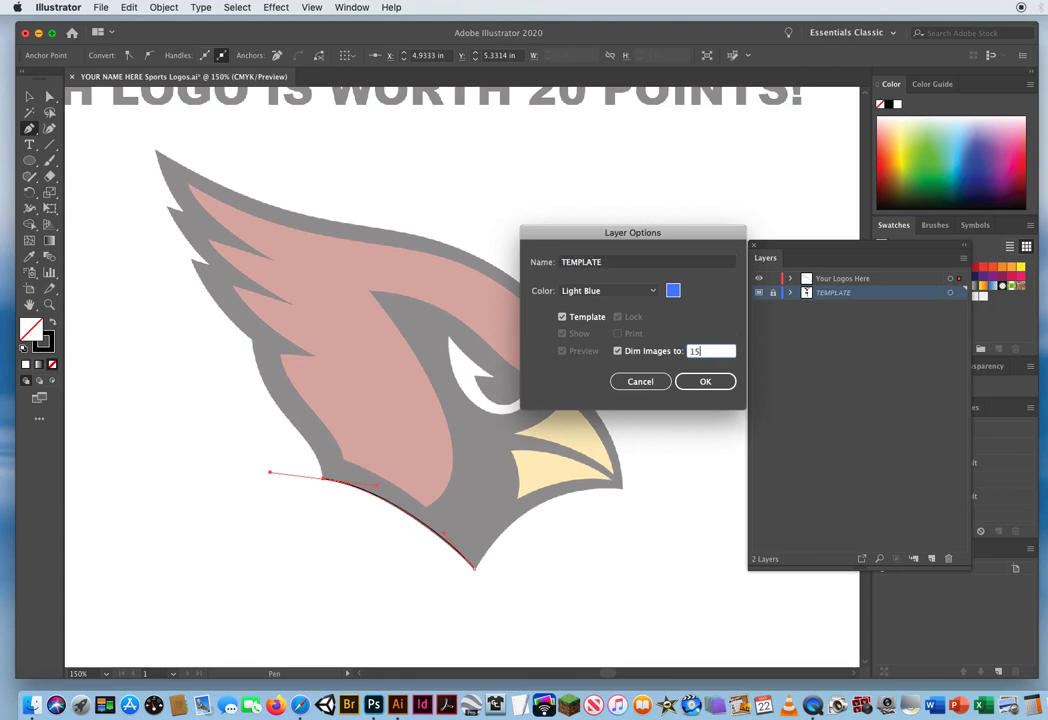
{"action": "left_click", "coordinate": [712, 383]}
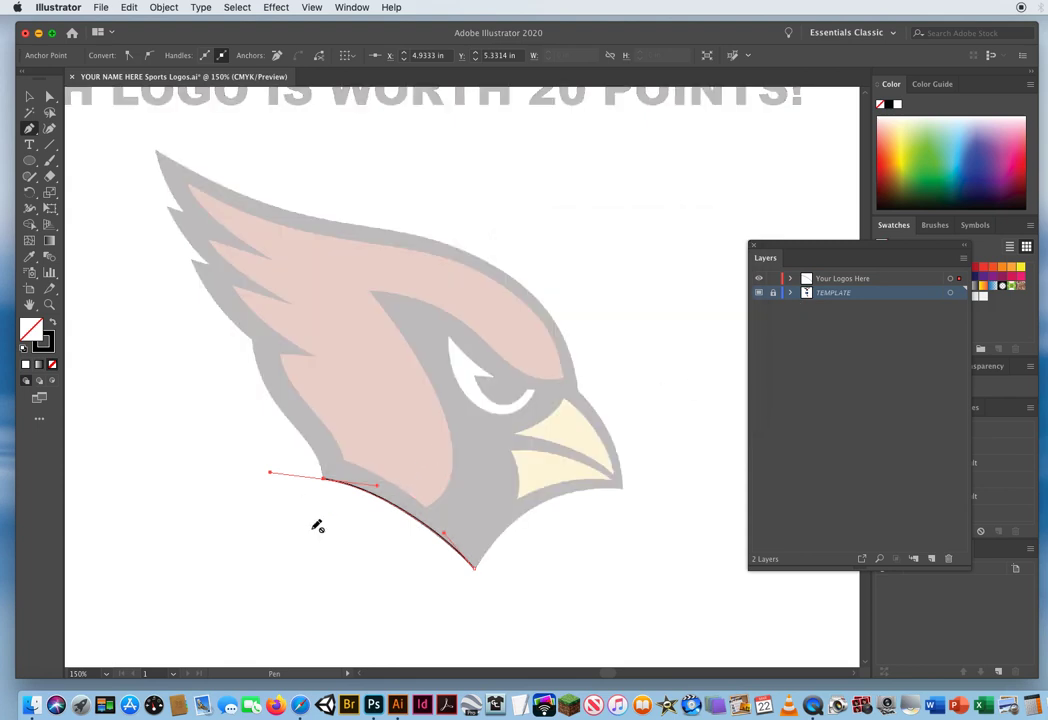
{"action": "left_click", "coordinate": [846, 280]}
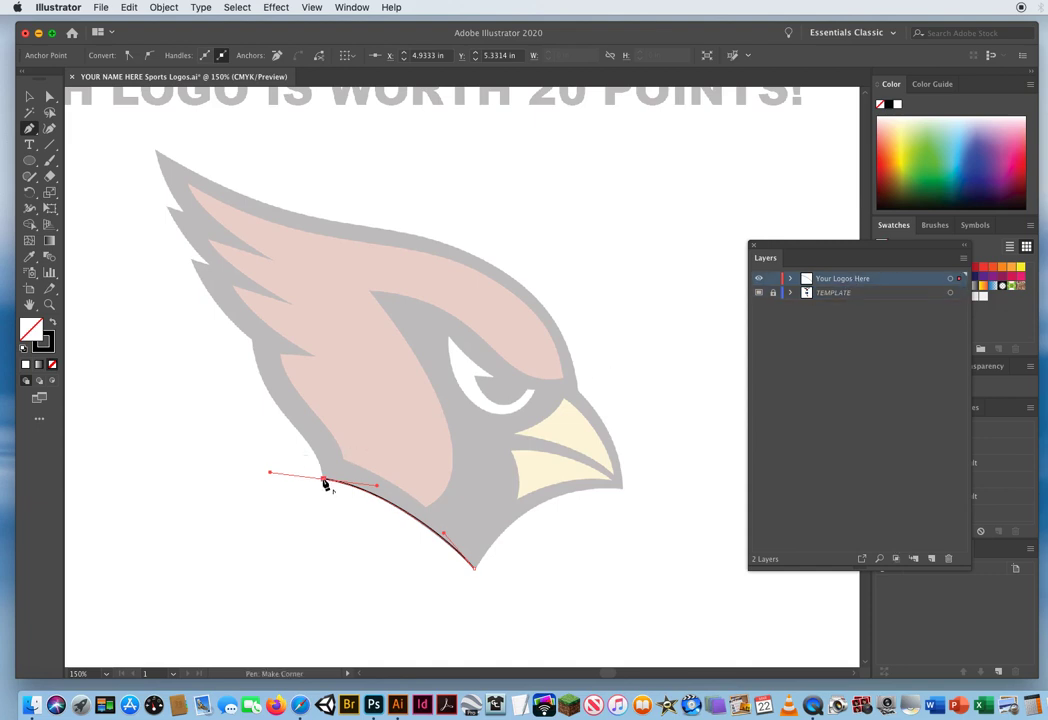
- Continue the outline with curves up the back of the cardinal's neck to the corner below the feathers
{"action": "left_click", "coordinate": [324, 478]}
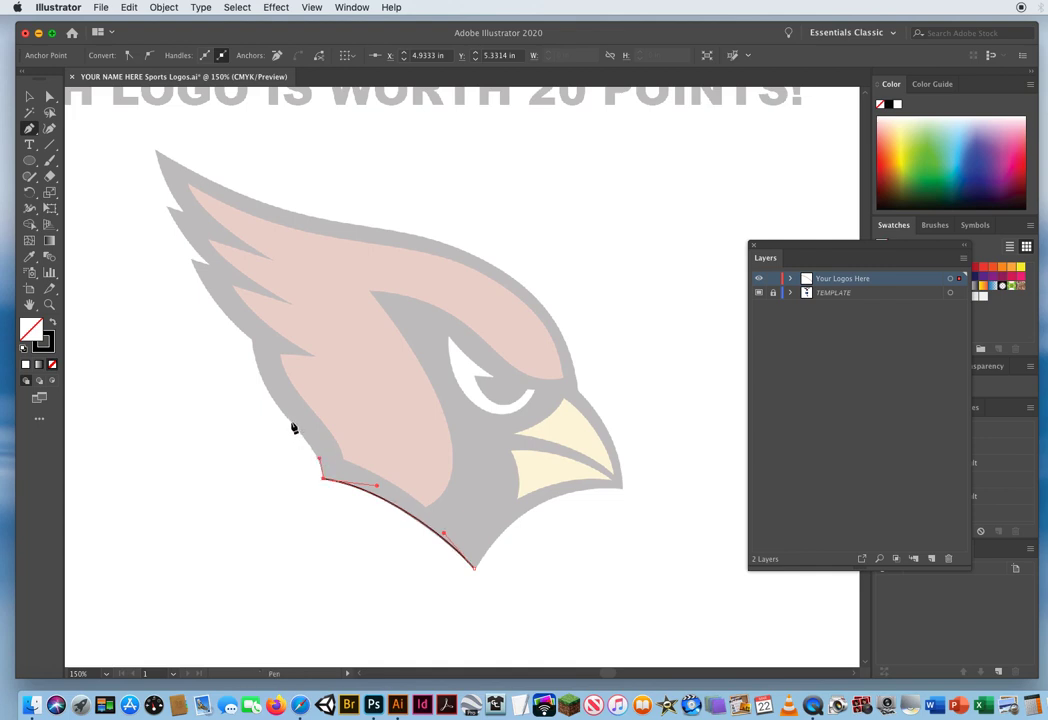
{"action": "left_click_drag", "start_coordinate": [291, 422], "coordinate": [269, 397]}
{"action": "left_click_drag", "start_coordinate": [252, 340], "coordinate": [248, 307]}
{"action": "left_click", "coordinate": [253, 341]}
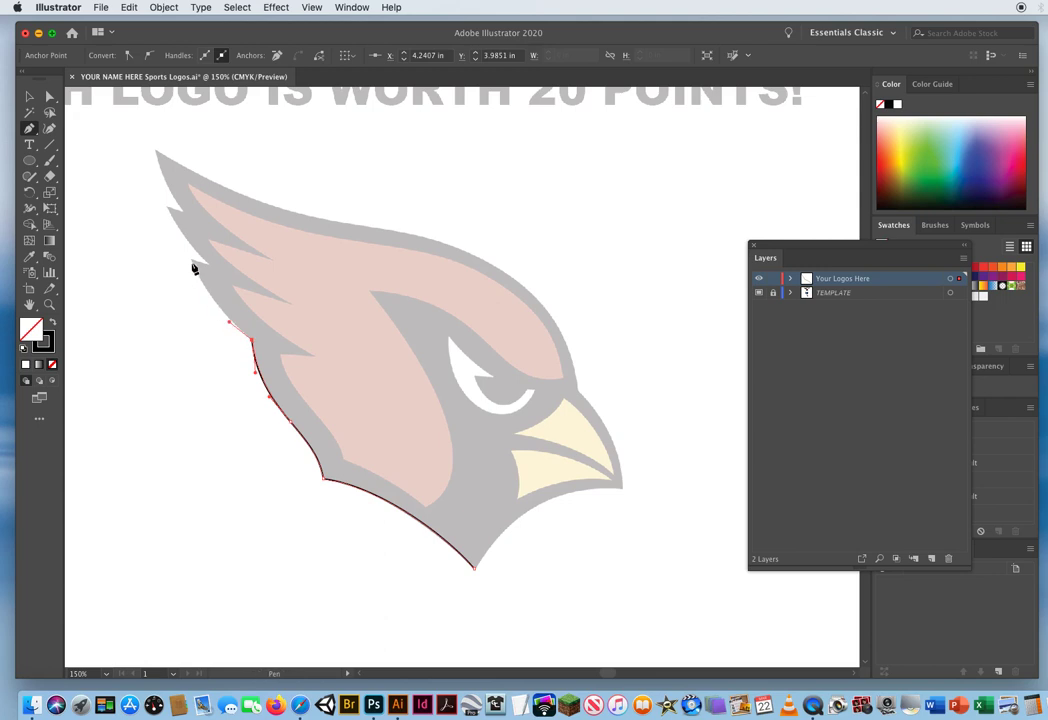
- Trace the jagged feather tips at the back of the head up to the crest's top point, with sharp corners at each notch
{"action": "left_click_drag", "start_coordinate": [191, 259], "coordinate": [179, 228]}
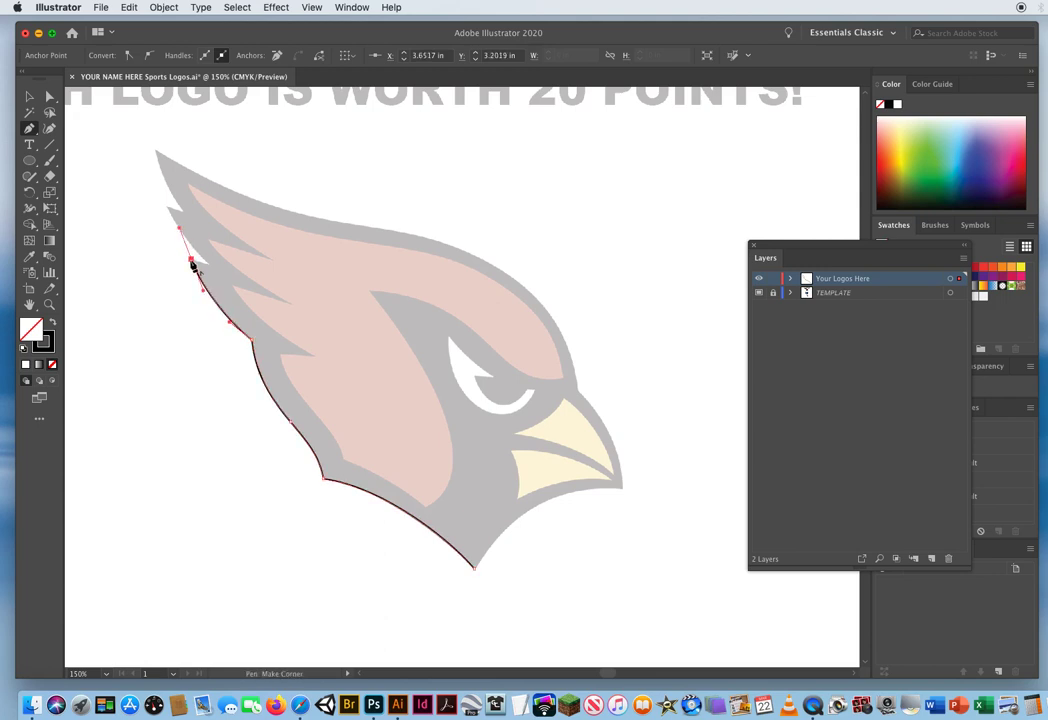
{"action": "key", "text": "super+z"}
{"action": "left_click", "coordinate": [209, 264]}
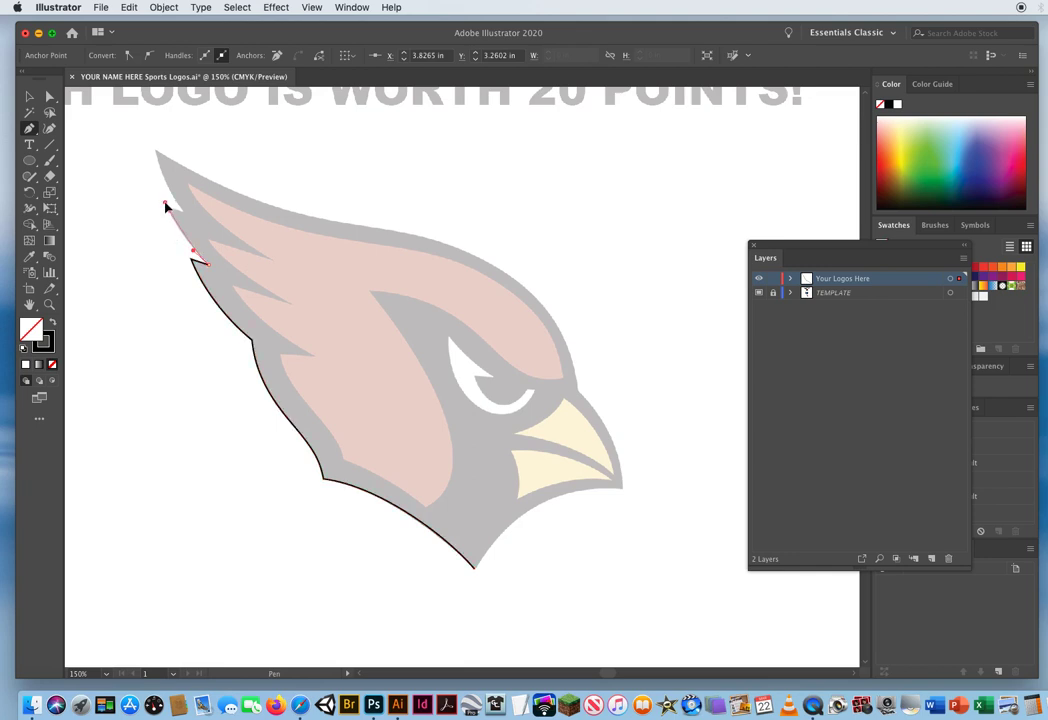
{"action": "left_click", "coordinate": [165, 197]}
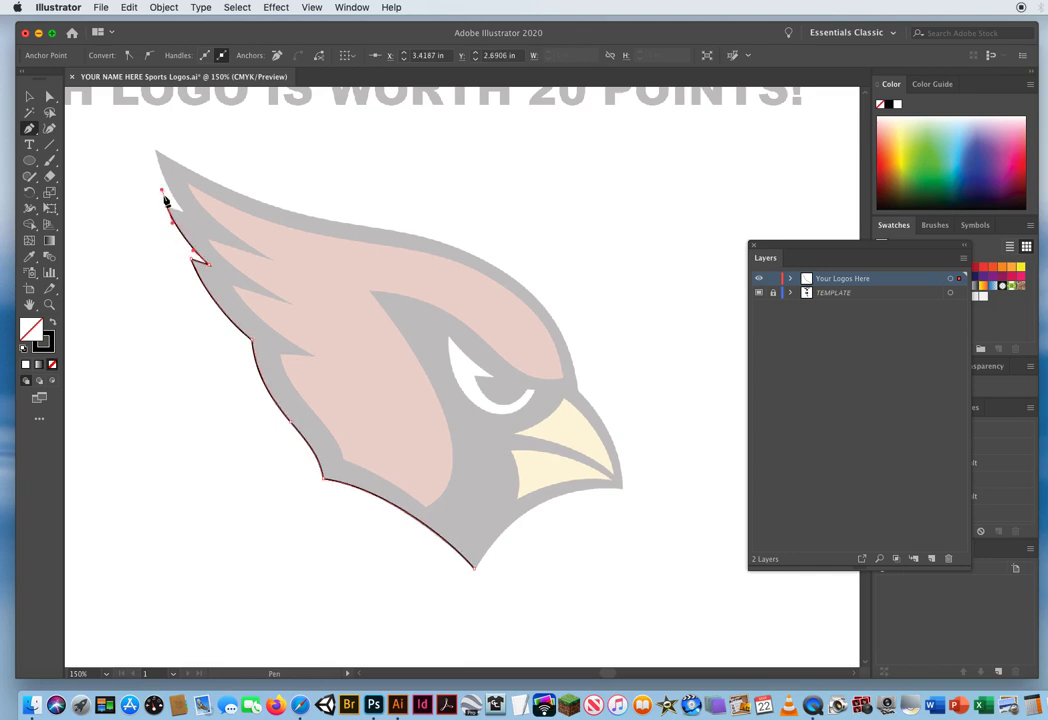
{"action": "left_click", "coordinate": [168, 211]}
{"action": "scroll", "coordinate": [269, 300], "scroll_direction": "up", "scroll_amount": 3}
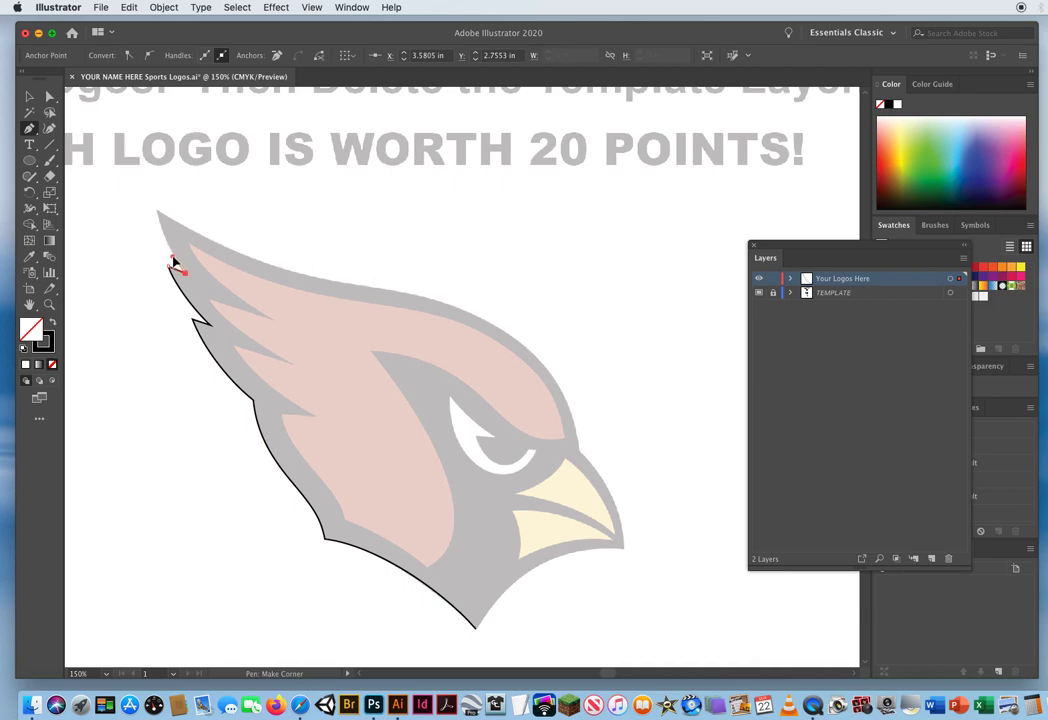
{"action": "left_click", "coordinate": [174, 262]}
{"action": "left_click", "coordinate": [152, 190]}
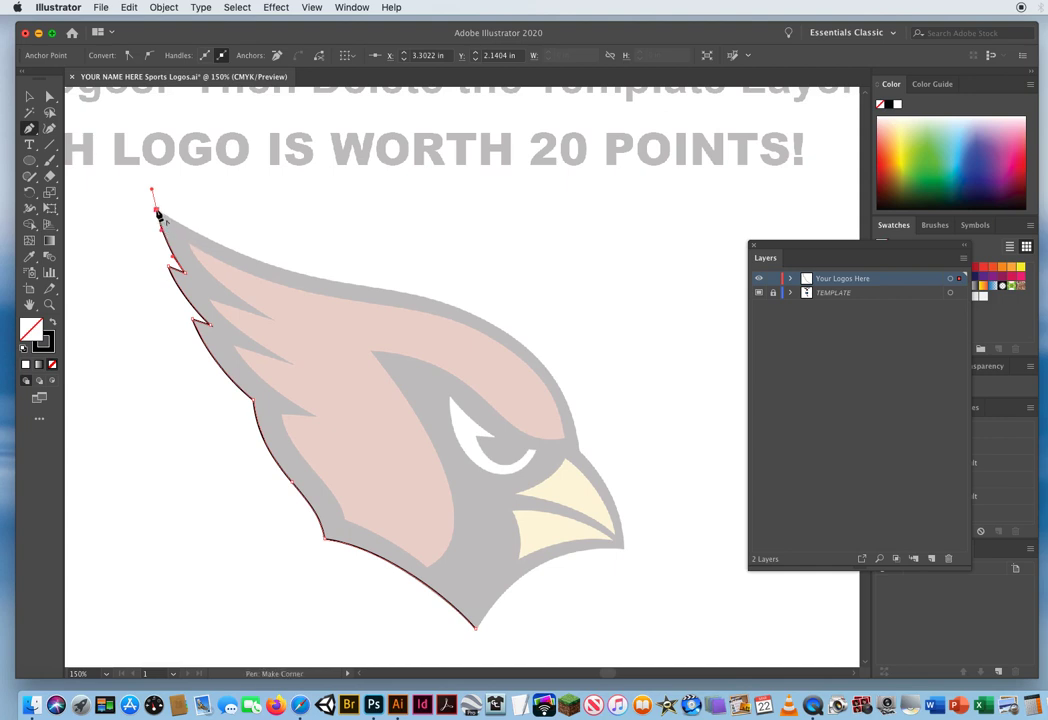
- Redirect the handle at the crest's top point and continue the outline in a curve along the upper edge of the head
{"action": "key", "text": "super+z"}
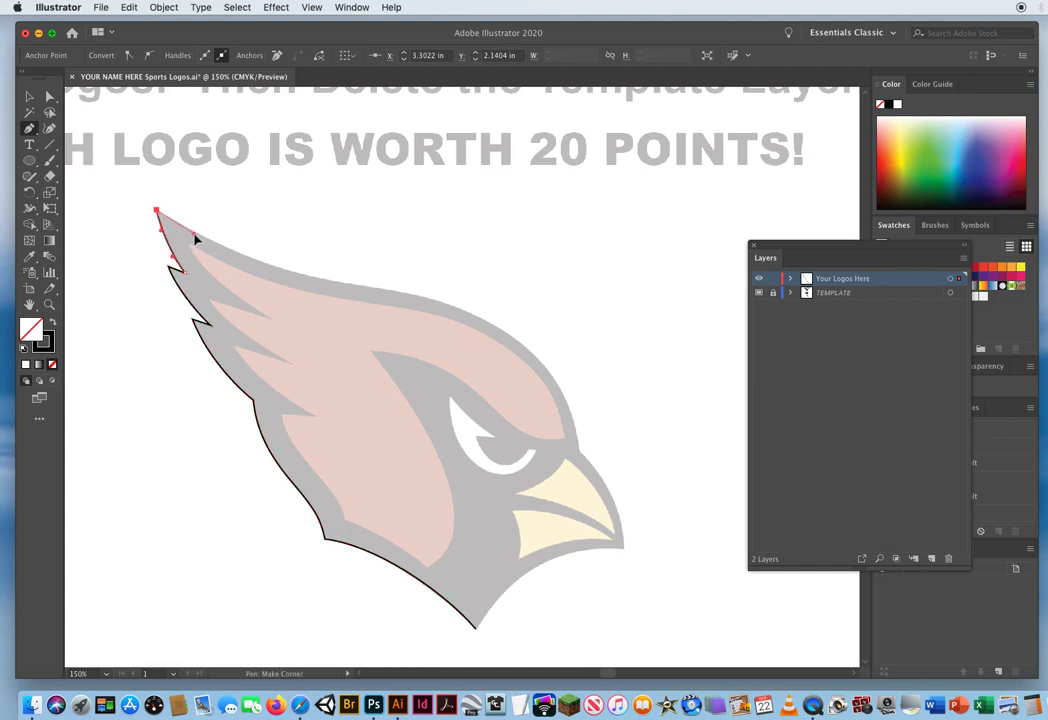
{"action": "left_click", "coordinate": [195, 234]}
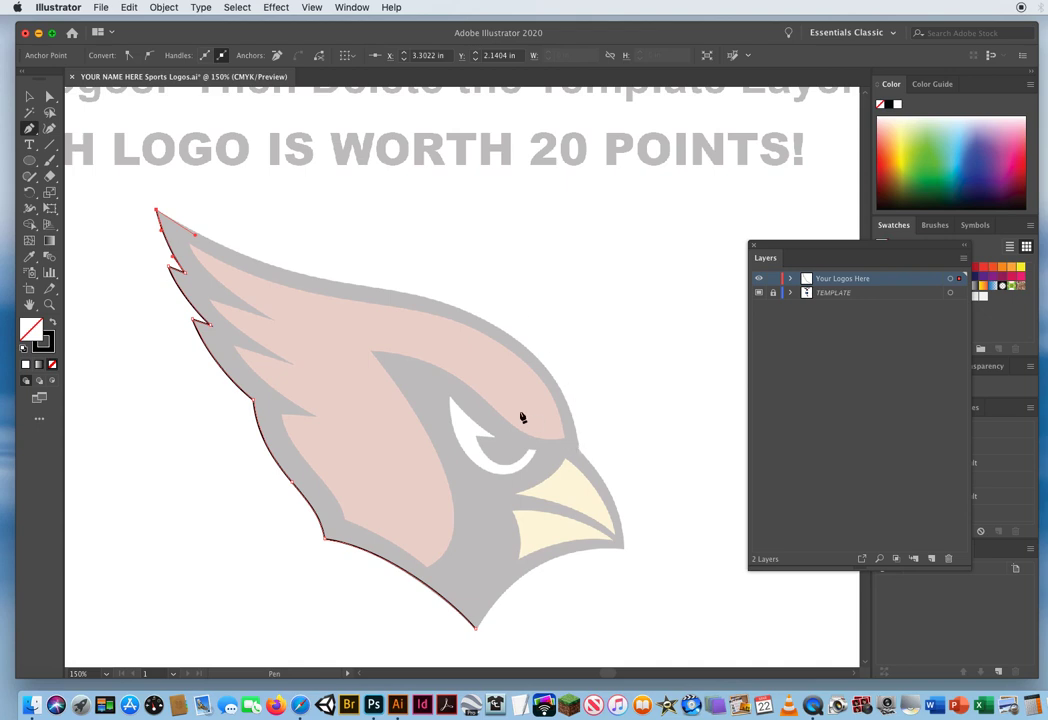
{"action": "left_click", "coordinate": [157, 213]}
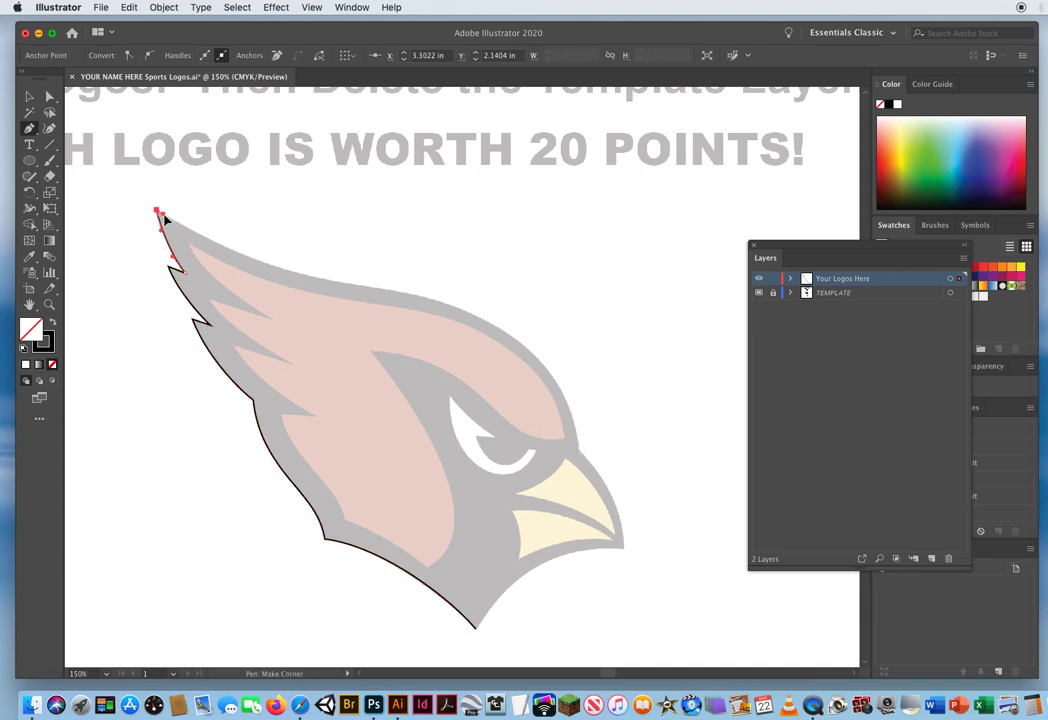
{"action": "left_click", "coordinate": [208, 245]}
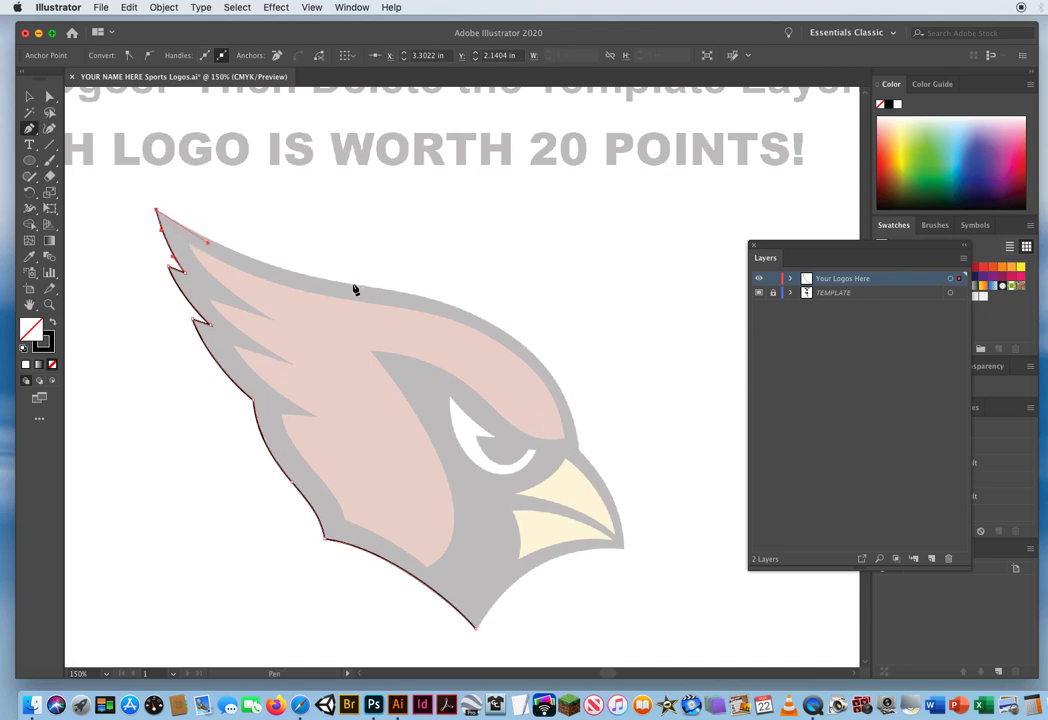
{"action": "left_click_drag", "start_coordinate": [387, 292], "coordinate": [503, 311]}
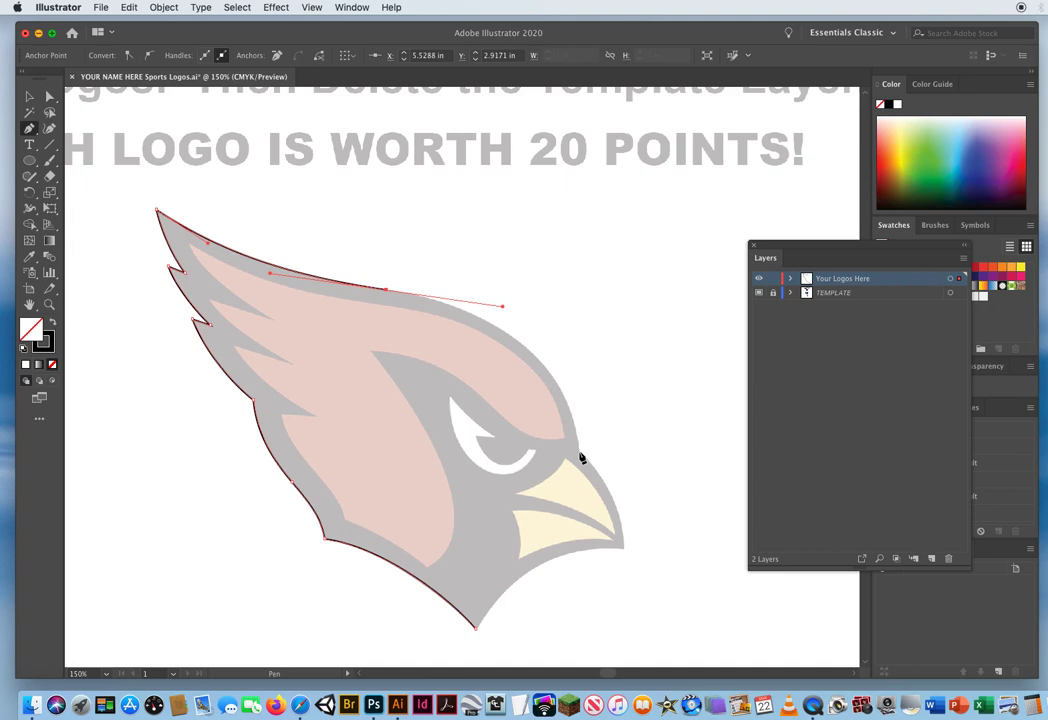
- Finish the cardinal's outer outline down the forehead, around the beak tip and back to the chin point, closing and deselecting the path
{"action": "left_click_drag", "start_coordinate": [579, 455], "coordinate": [588, 542]}
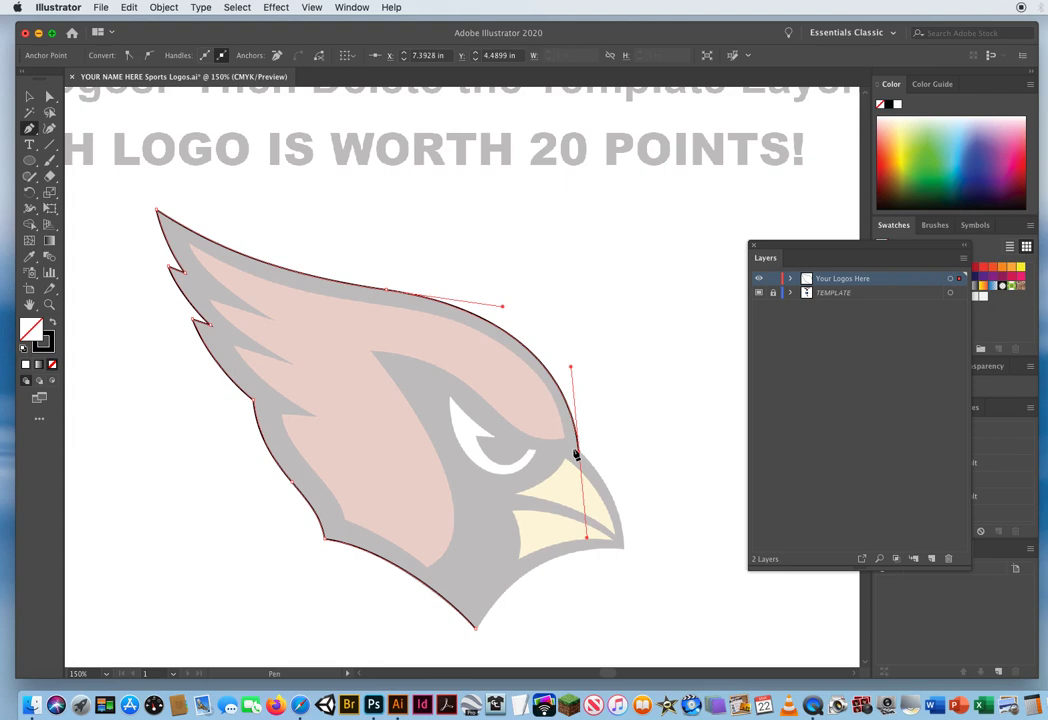
{"action": "left_click_drag", "start_coordinate": [532, 440], "coordinate": [508, 340]}
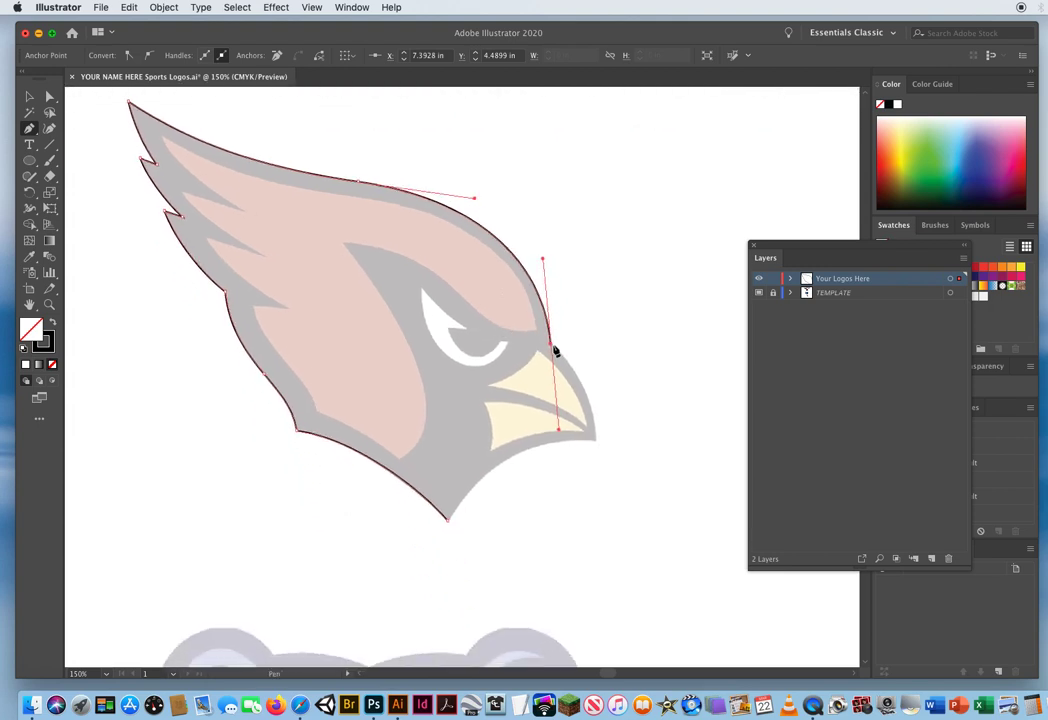
{"action": "left_click", "coordinate": [551, 347]}
{"action": "left_click_drag", "start_coordinate": [595, 440], "coordinate": [596, 482]}
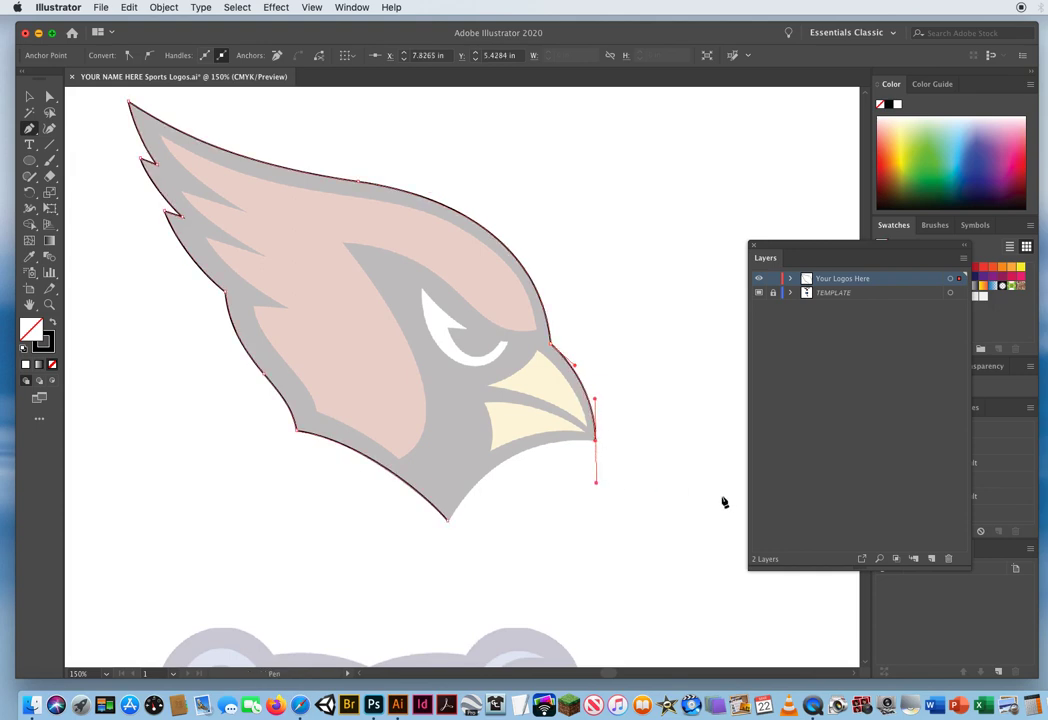
{"action": "left_click", "coordinate": [595, 441]}
{"action": "left_click_drag", "start_coordinate": [449, 526], "coordinate": [409, 594]}
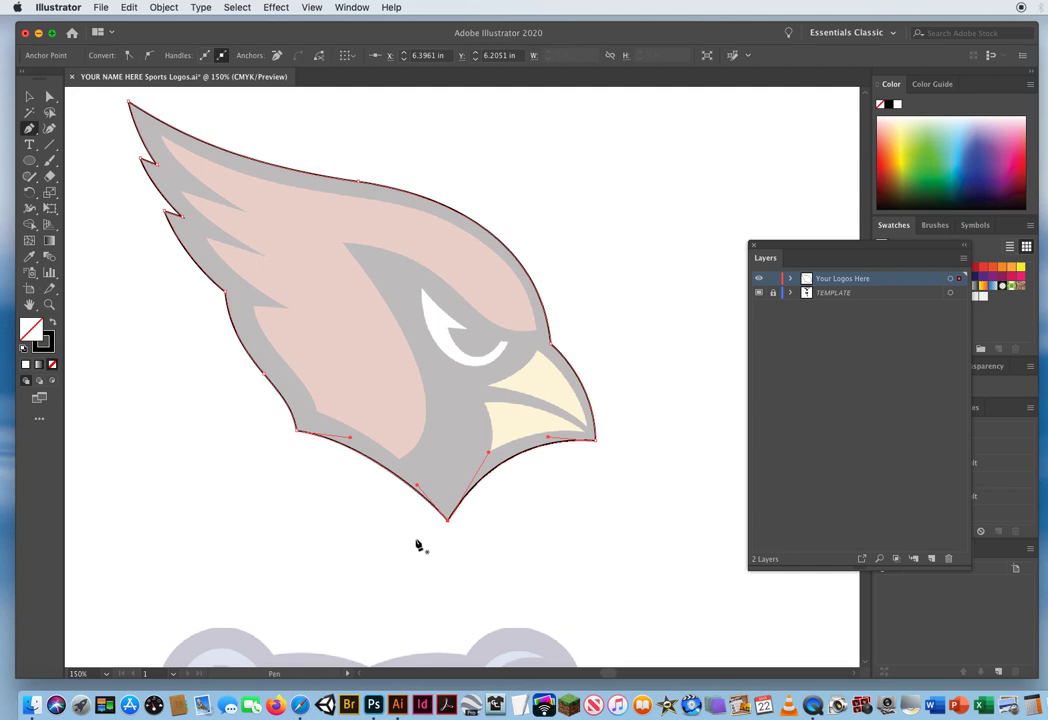
{"action": "key", "text": "super+shift+a"}
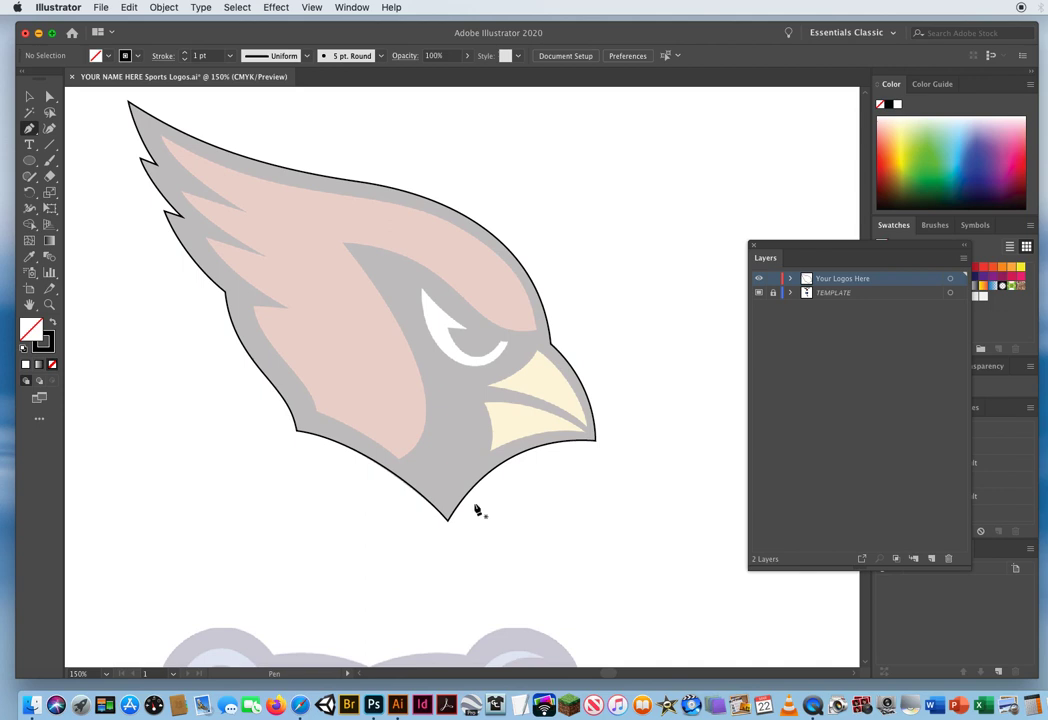
- Trace the lower half of the beak as a closed curved shape with sharp corners, and deselect it
{"action": "left_click_drag", "start_coordinate": [490, 451], "coordinate": [509, 439]}
{"action": "left_click_drag", "start_coordinate": [589, 438], "coordinate": [613, 435]}
{"action": "left_click", "coordinate": [590, 437]}
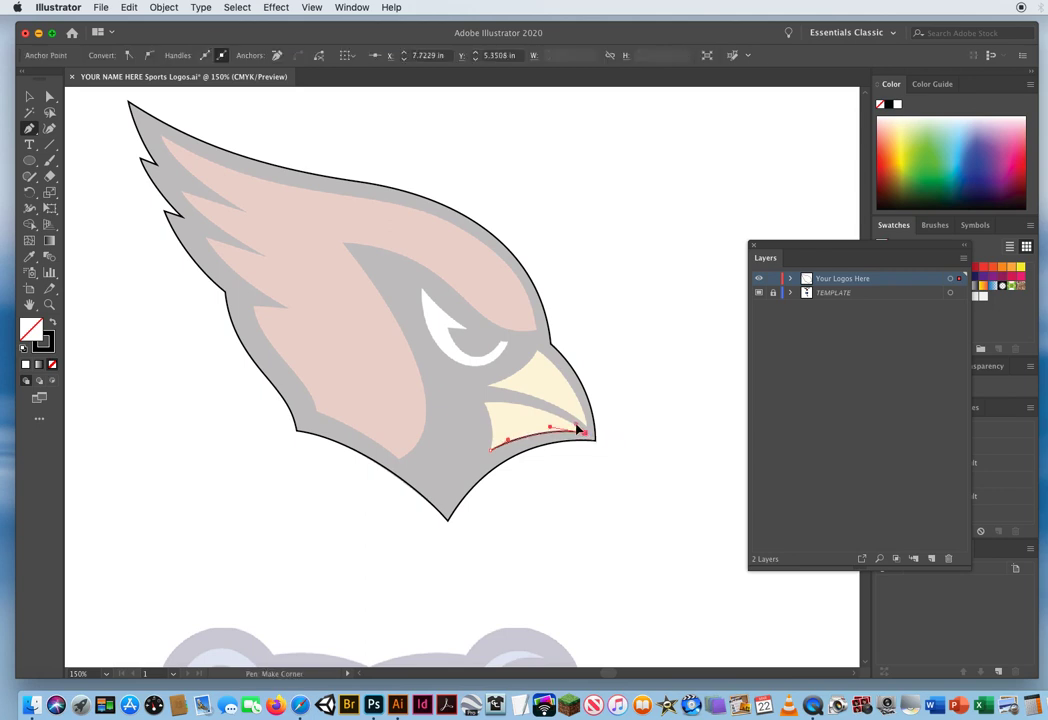
{"action": "left_click_drag", "start_coordinate": [483, 404], "coordinate": [423, 403]}
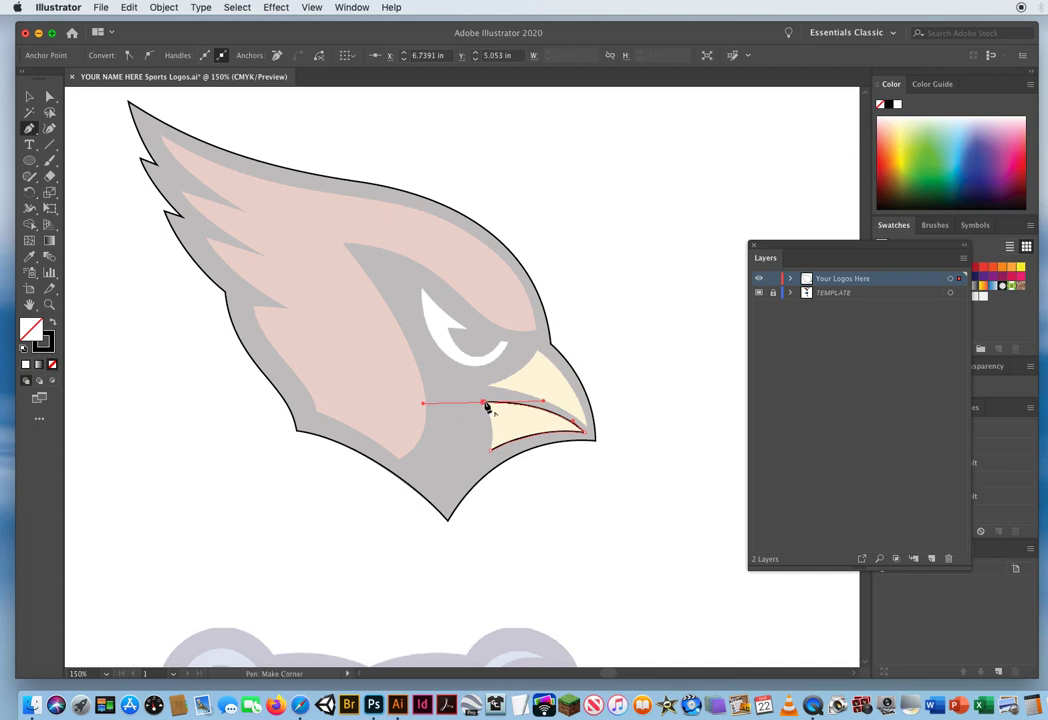
{"action": "left_click", "coordinate": [484, 404]}
{"action": "left_click_drag", "start_coordinate": [490, 414], "coordinate": [488, 478]}
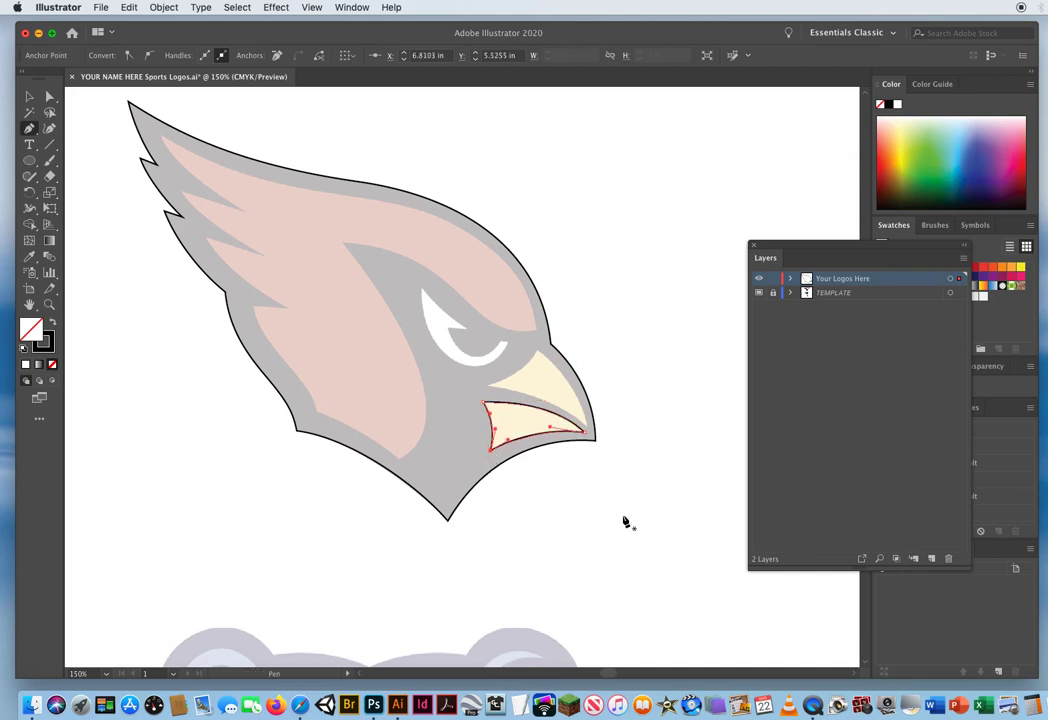
{"action": "left_click", "coordinate": [609, 360], "text": "super"}
- Trace the upper half of the beak as a closed curved shape with sharp corners, and deselect it
{"action": "left_click_drag", "start_coordinate": [488, 388], "coordinate": [509, 388]}
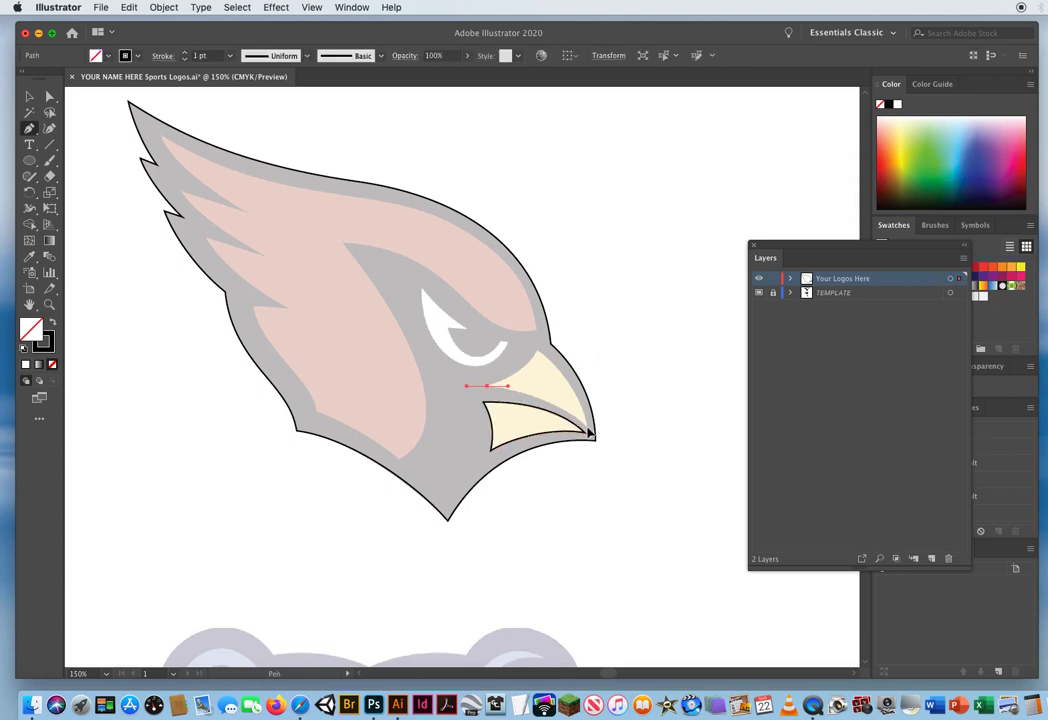
{"action": "left_click_drag", "start_coordinate": [589, 432], "coordinate": [613, 455]}
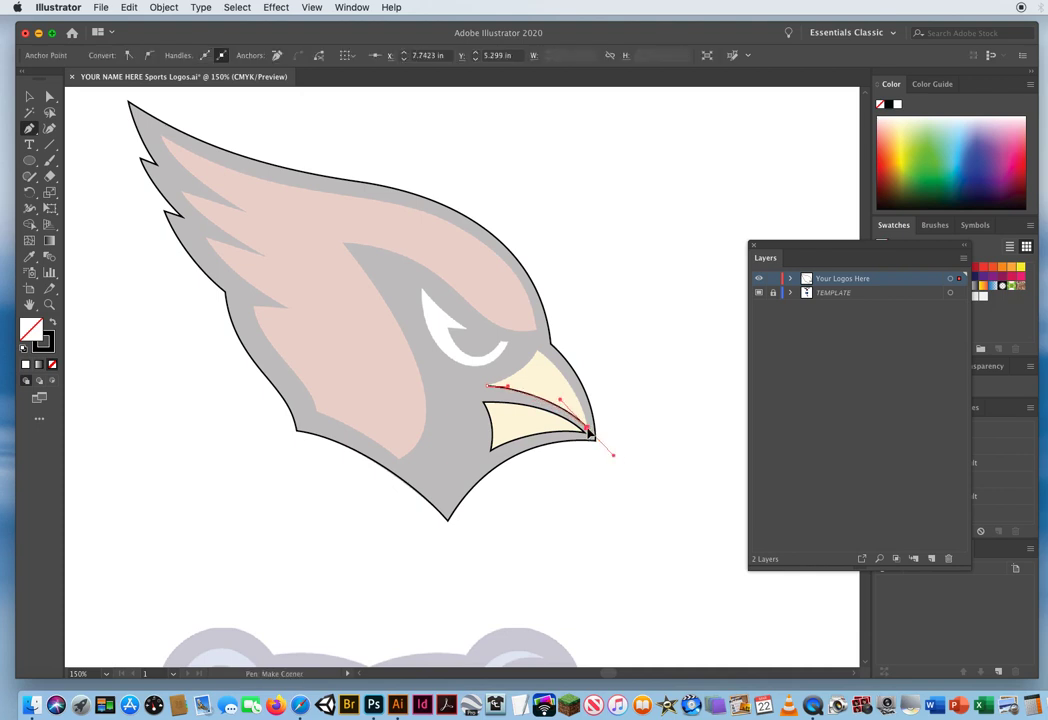
{"action": "left_click", "coordinate": [588, 429]}
{"action": "left_click_drag", "start_coordinate": [537, 351], "coordinate": [484, 389]}
{"action": "left_click", "coordinate": [537, 352]}
{"action": "left_click", "coordinate": [620, 367], "text": "ctrl"}
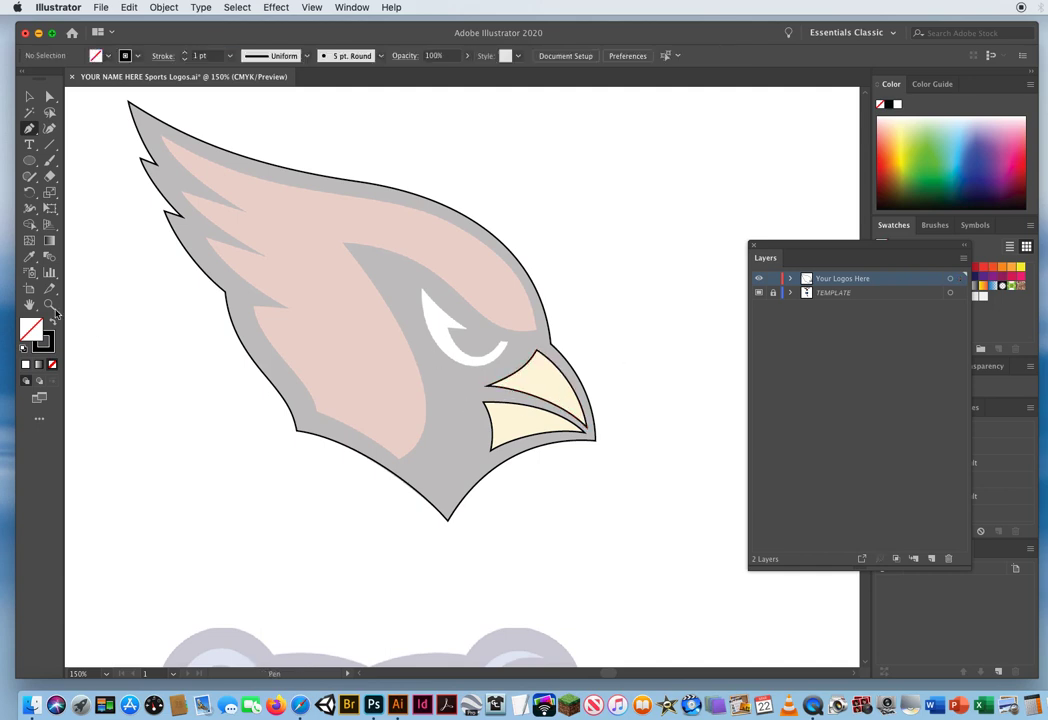
- Start tracing the white eye shape along its upper edge to the top point, then around the outer curve to the end near the beak
{"action": "key", "text": "z"}
{"action": "left_click", "coordinate": [431, 362]}
{"action": "left_click", "coordinate": [461, 416]}
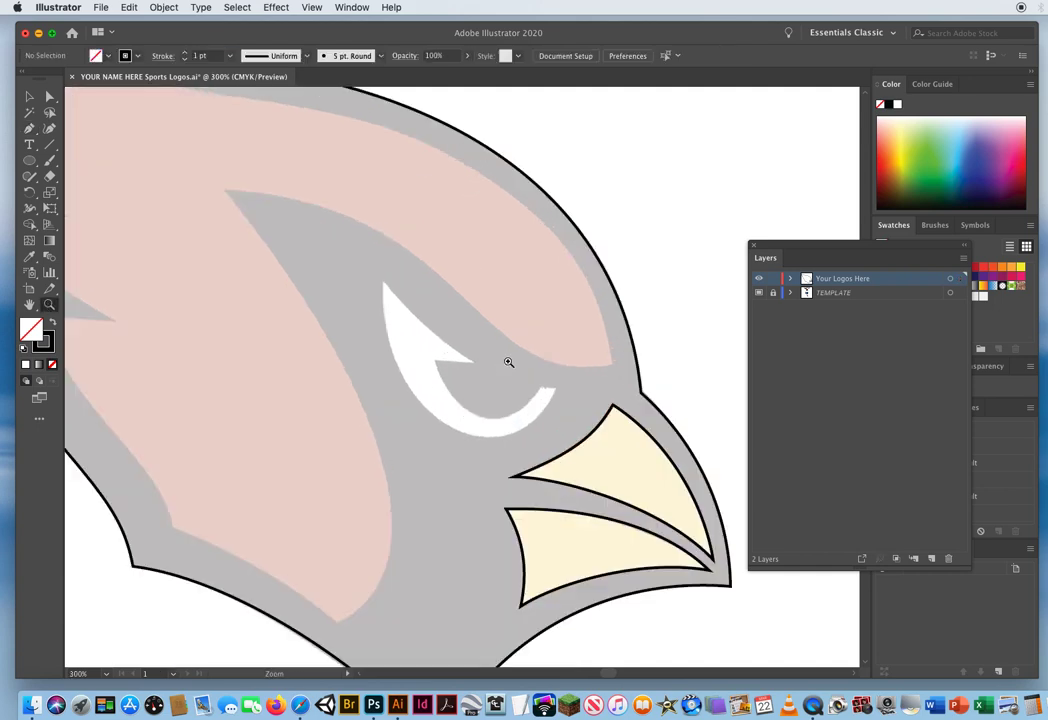
{"action": "left_click", "coordinate": [29, 128]}
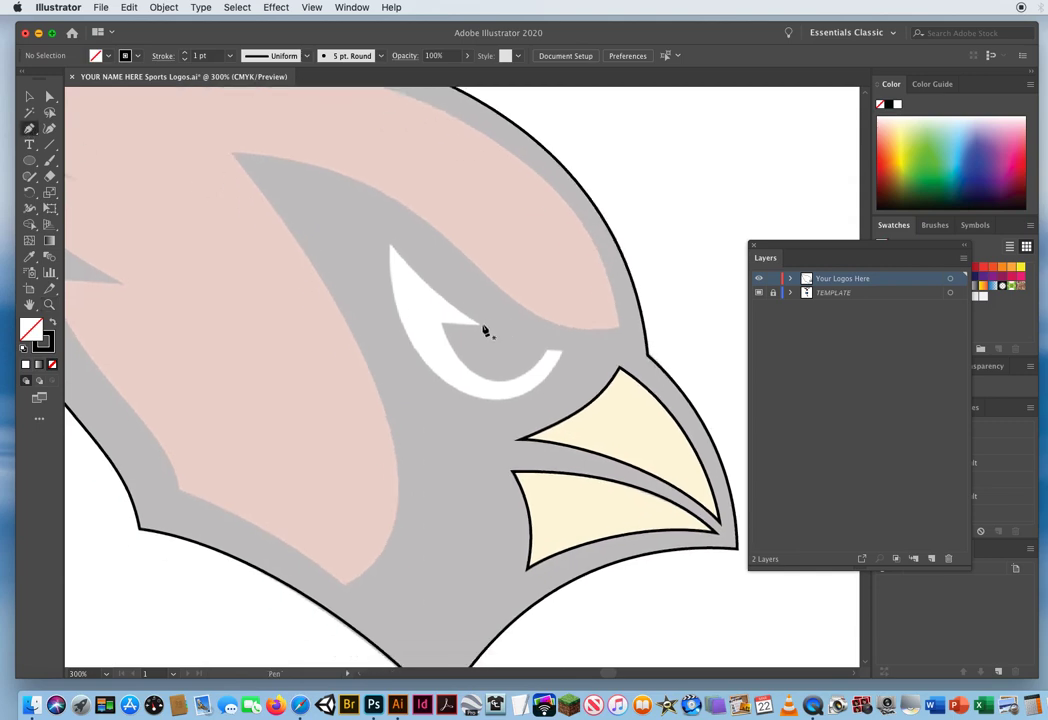
{"action": "left_click_drag", "start_coordinate": [481, 325], "coordinate": [453, 309]}
{"action": "left_click", "coordinate": [391, 248]}
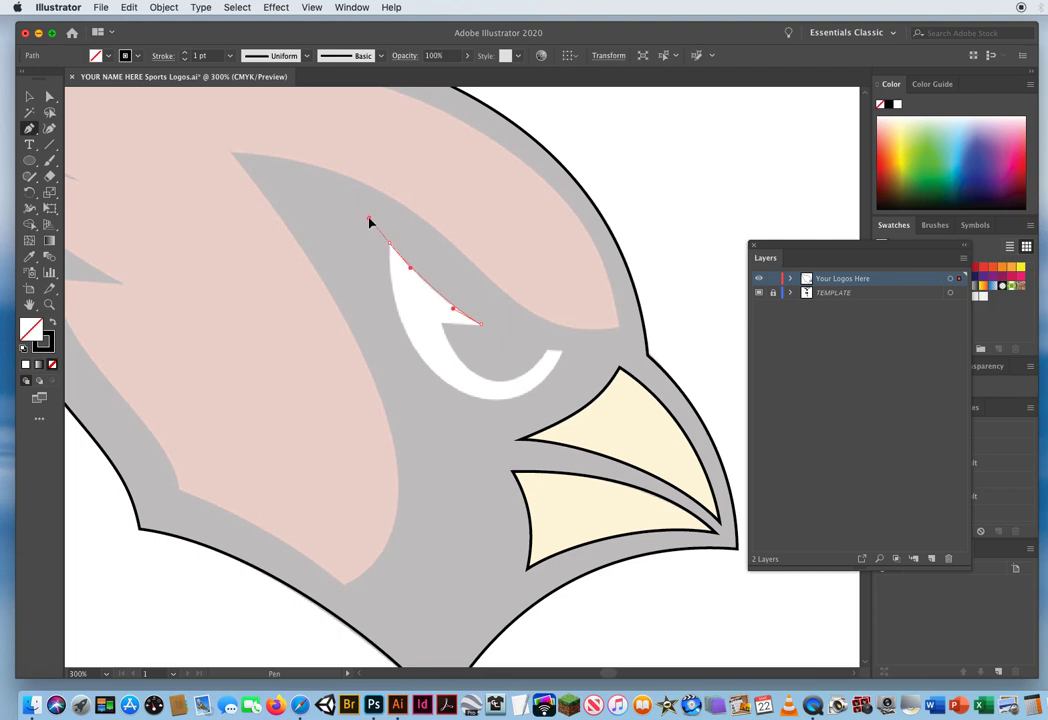
{"action": "left_click_drag", "start_coordinate": [369, 221], "coordinate": [363, 209]}
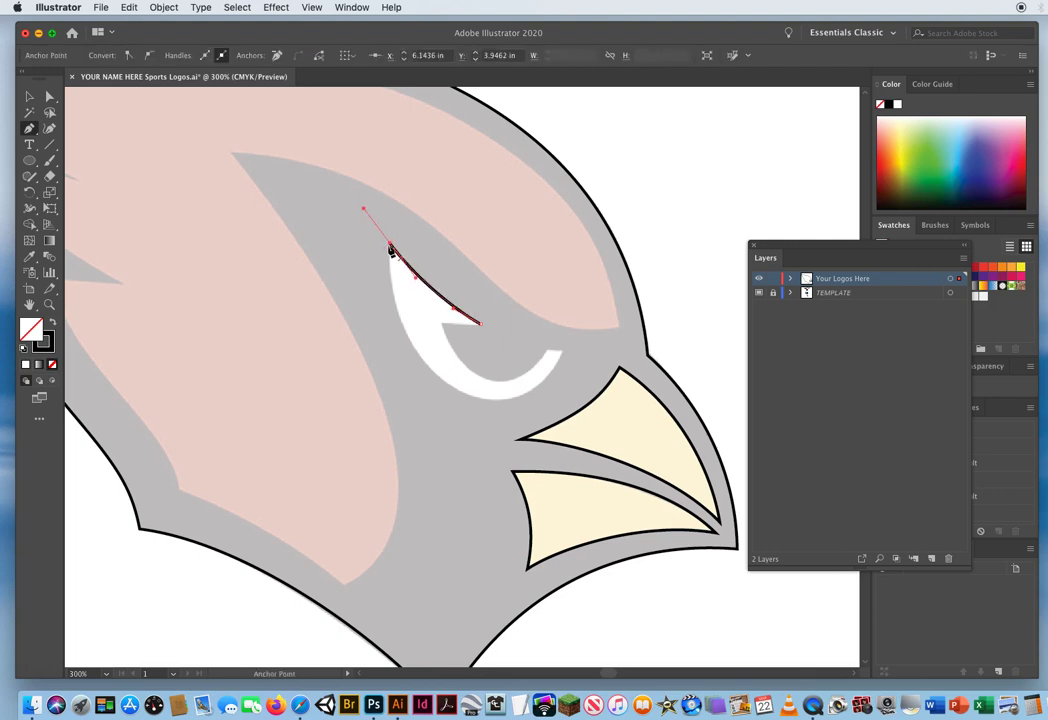
{"action": "left_click", "coordinate": [390, 245]}
{"action": "left_click_drag", "start_coordinate": [461, 392], "coordinate": [525, 420]}
{"action": "left_click_drag", "start_coordinate": [562, 351], "coordinate": [570, 328]}
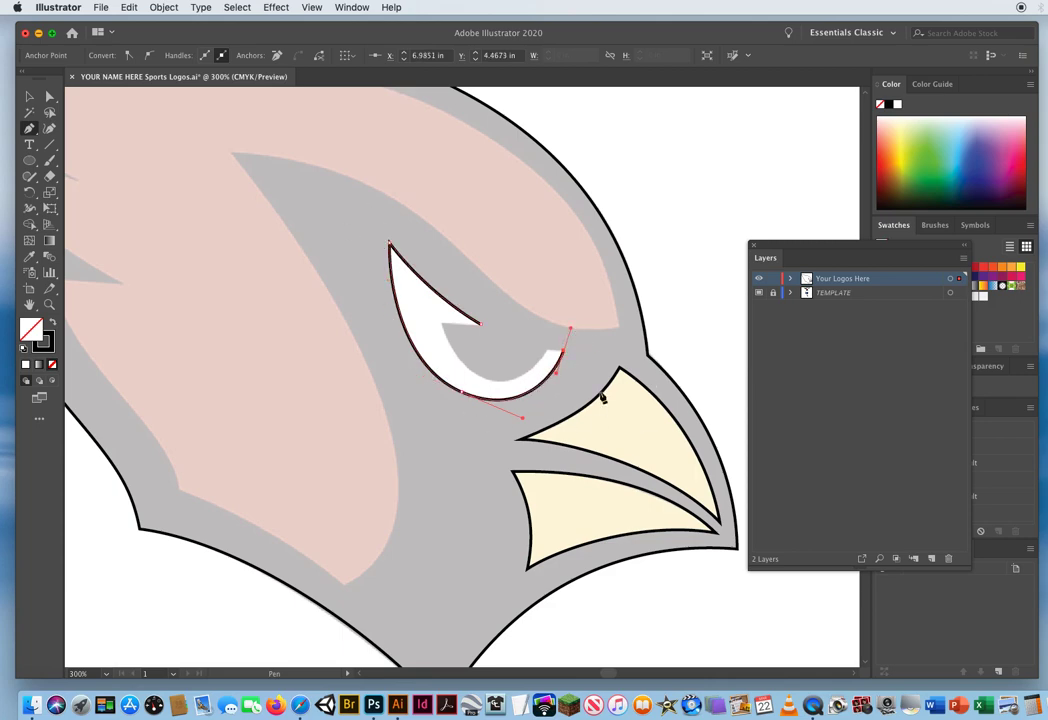
- Close the eye shape with the short flat end, the inner curve and the sharp notch back to the starting point
{"action": "left_click", "coordinate": [564, 353]}
{"action": "left_click", "coordinate": [548, 353]}
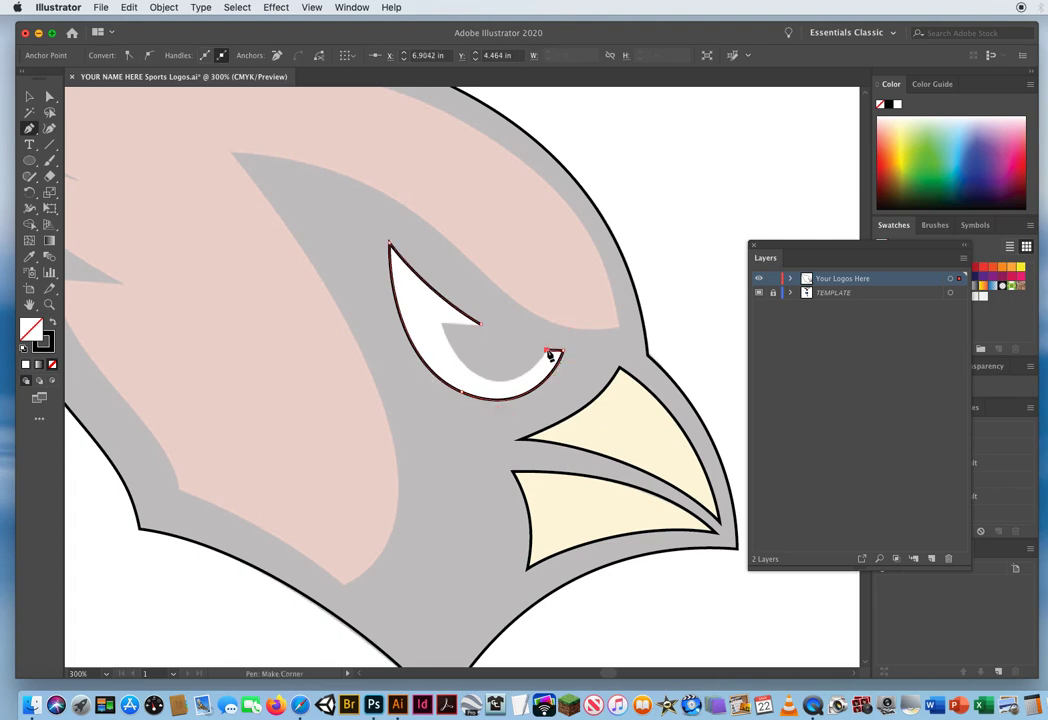
{"action": "left_click", "coordinate": [547, 351]}
{"action": "left_click_drag", "start_coordinate": [542, 366], "coordinate": [537, 372]}
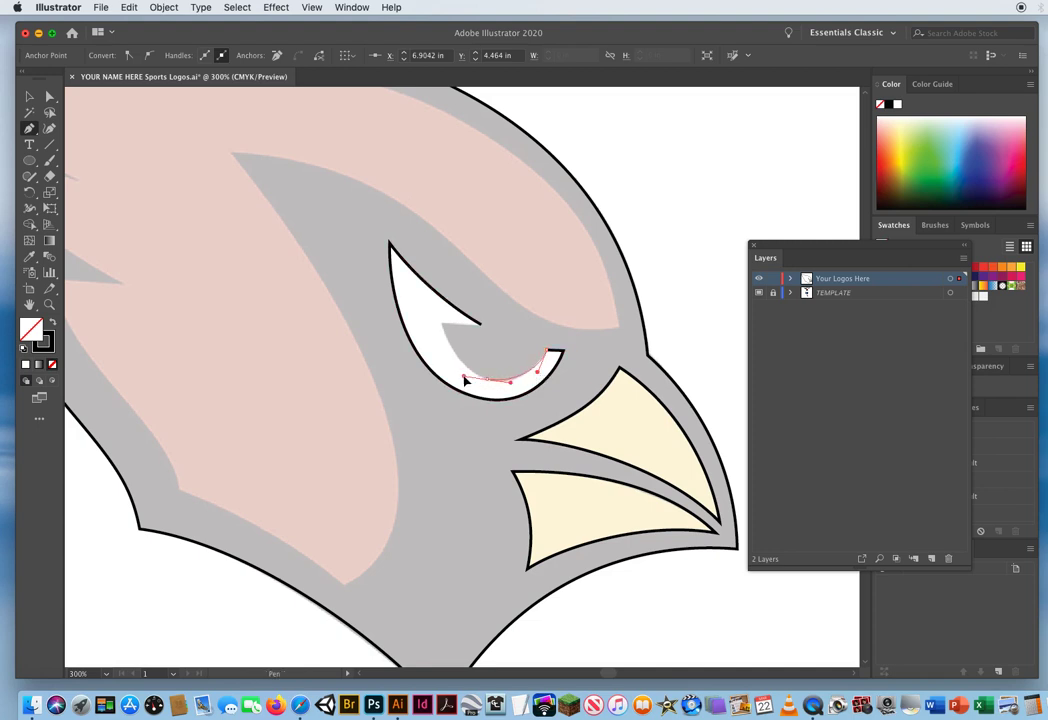
{"action": "left_click", "coordinate": [461, 376]}
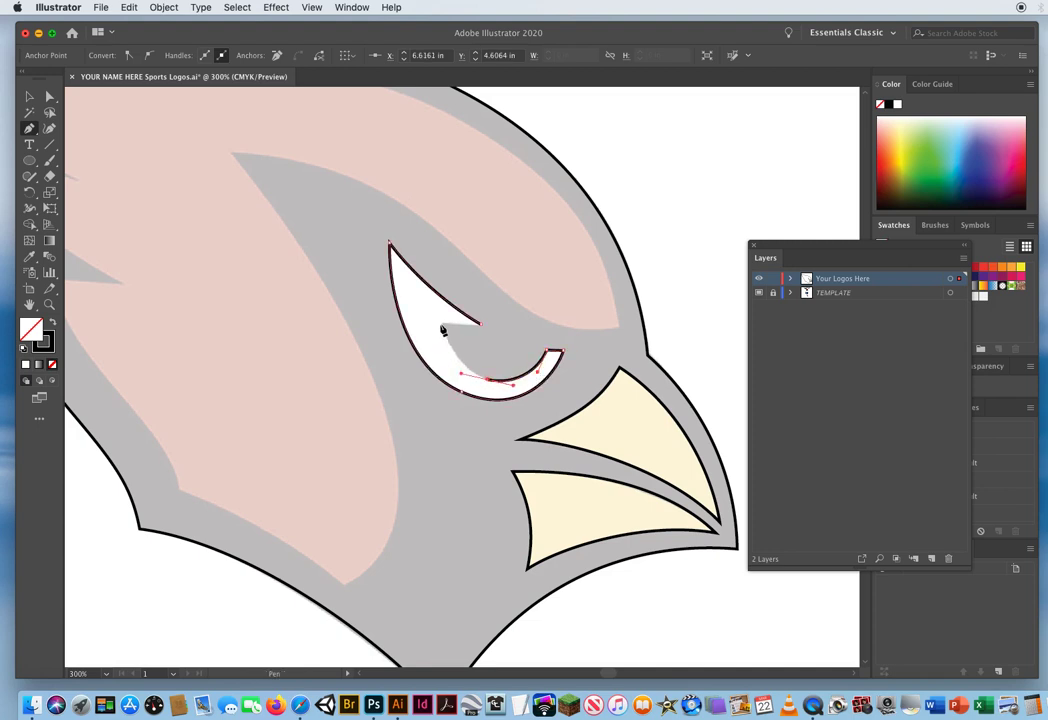
{"action": "left_click_drag", "start_coordinate": [441, 323], "coordinate": [434, 301]}
{"action": "left_click", "coordinate": [443, 328]}
{"action": "left_click", "coordinate": [483, 327]}
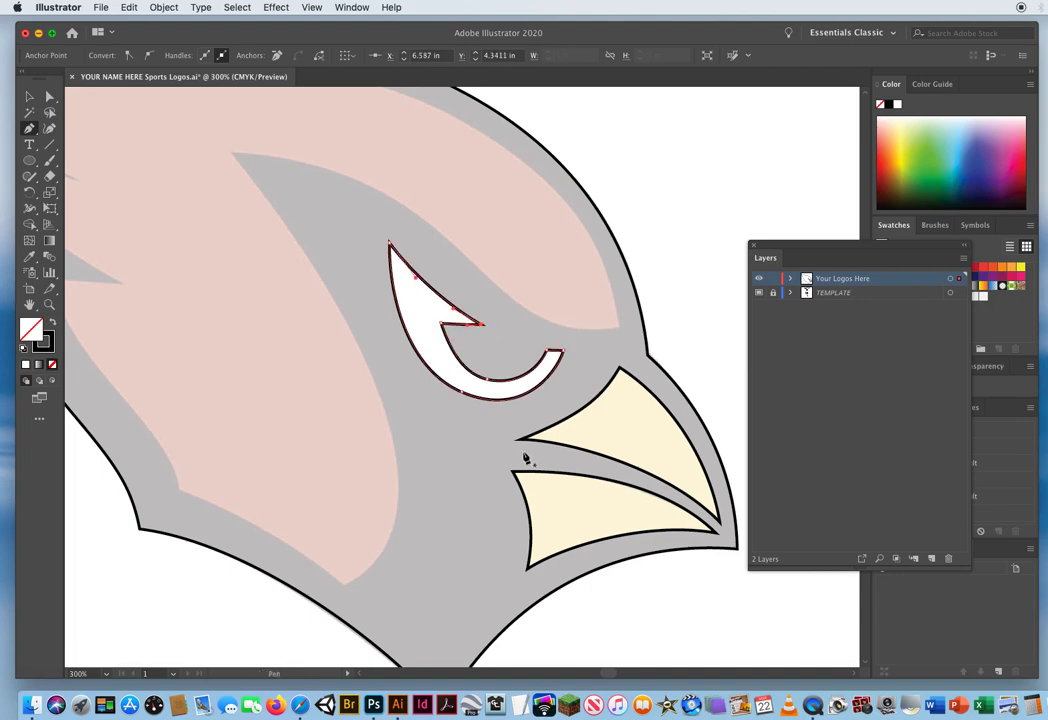
- Deselect the eye and start tracing the pink head area from its lowest point along the bottom edge to the neck corner
{"action": "left_click", "coordinate": [49, 304]}
{"action": "left_click", "coordinate": [357, 383], "text": "alt"}
{"action": "scroll", "coordinate": [409, 378], "scroll_direction": "up", "scroll_amount": 2}
{"action": "key", "text": "p"}
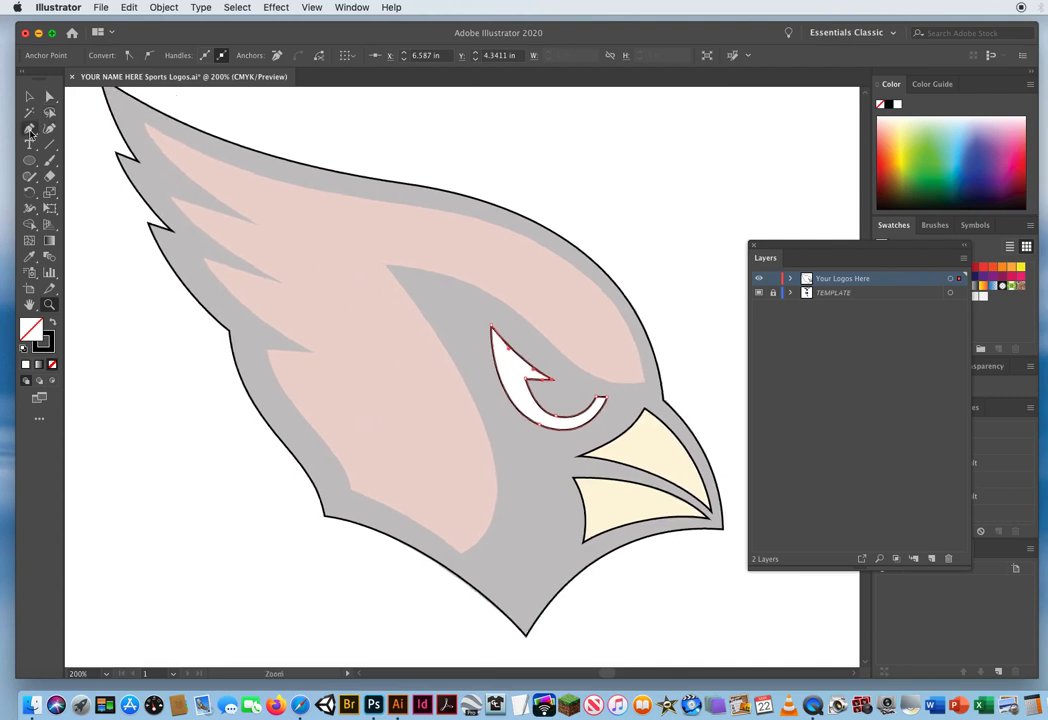
{"action": "key", "text": "super"}
{"action": "left_click", "coordinate": [575, 193], "text": "super"}
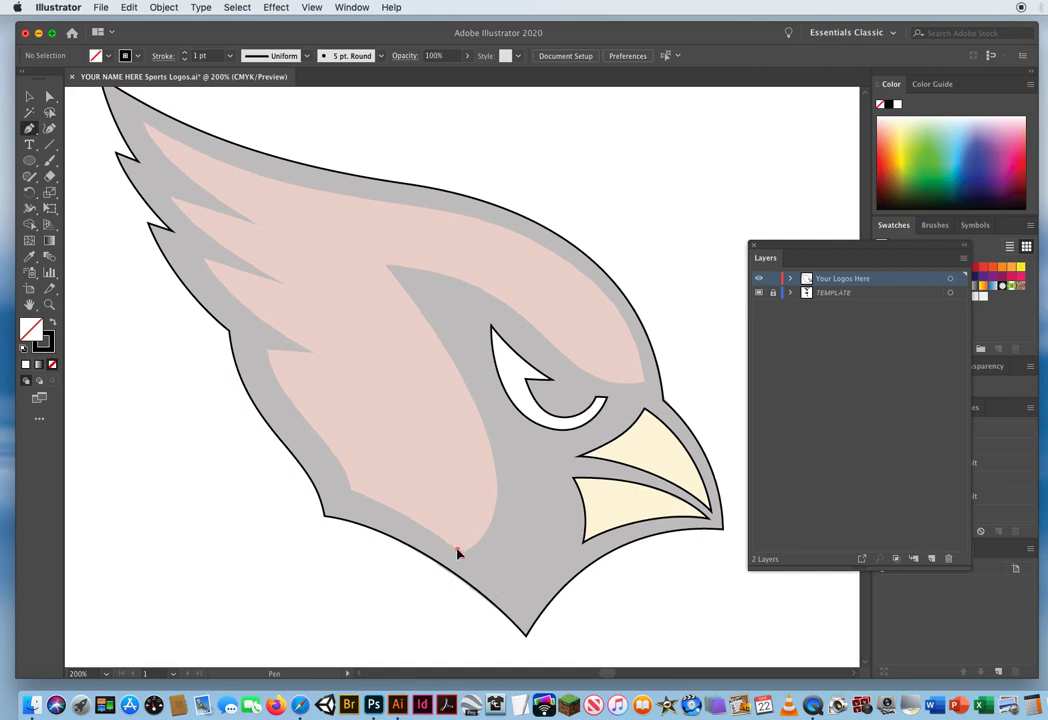
{"action": "left_click_drag", "start_coordinate": [458, 553], "coordinate": [437, 531]}
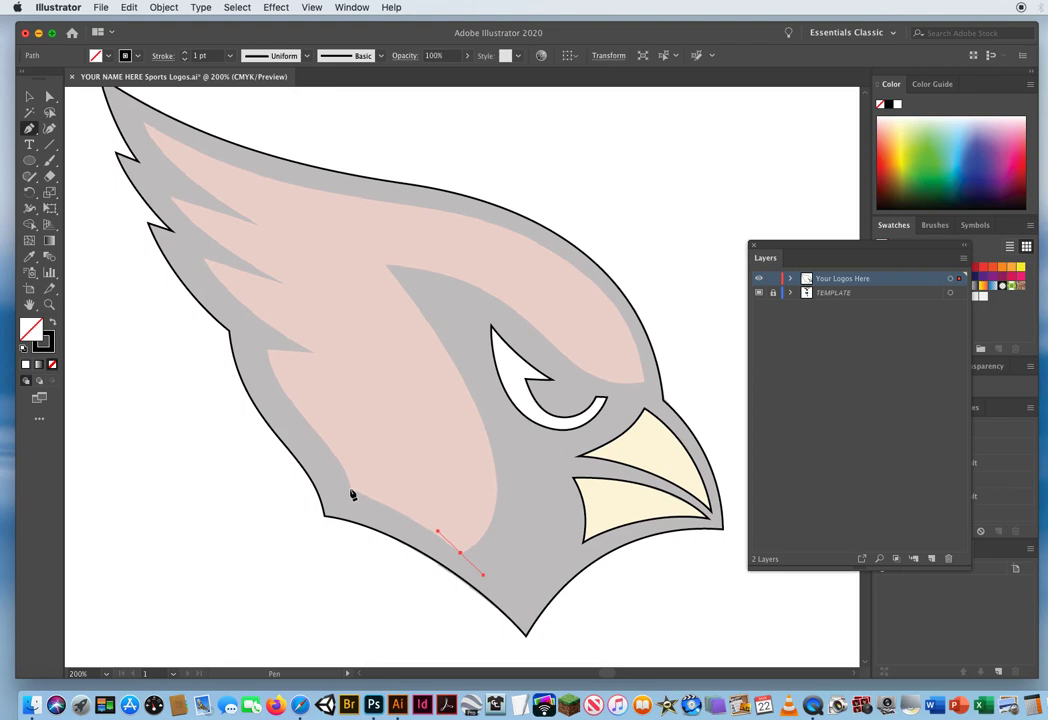
{"action": "left_click_drag", "start_coordinate": [351, 494], "coordinate": [313, 479]}
{"action": "left_click", "coordinate": [351, 488]}
{"action": "left_click", "coordinate": [343, 462]}
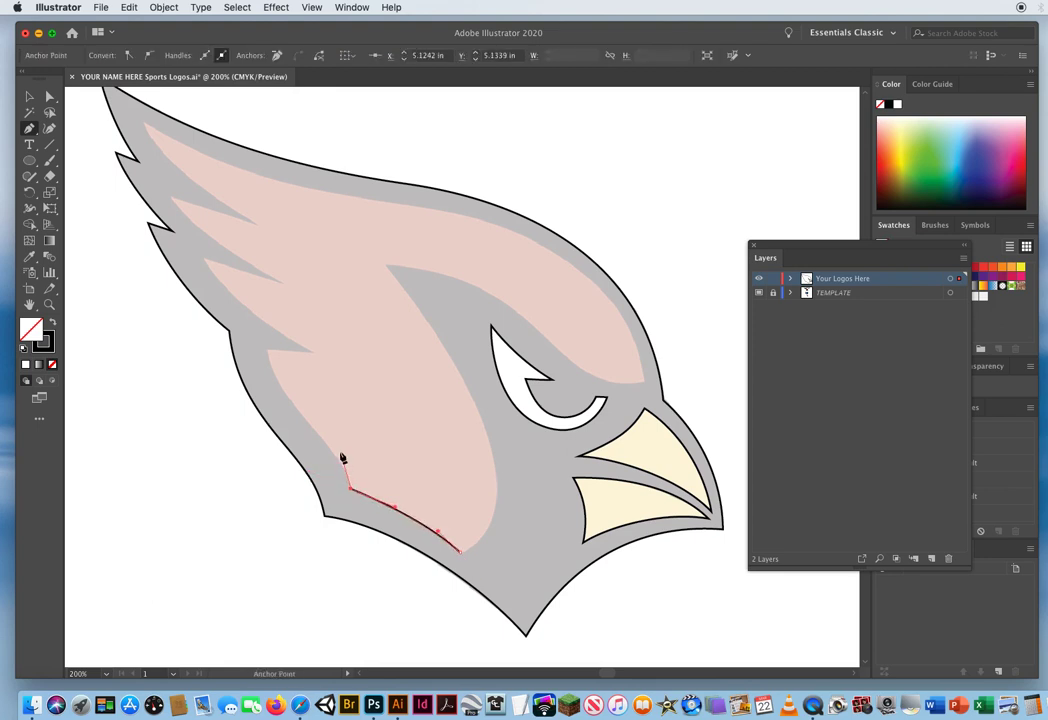
- Continue the pink area's path up the back of the neck to the lowest feather tip and into the notch above it
{"action": "left_click_drag", "start_coordinate": [306, 421], "coordinate": [287, 400]}
{"action": "left_click", "coordinate": [262, 322]}
{"action": "left_click_drag", "start_coordinate": [263, 319], "coordinate": [263, 318]}
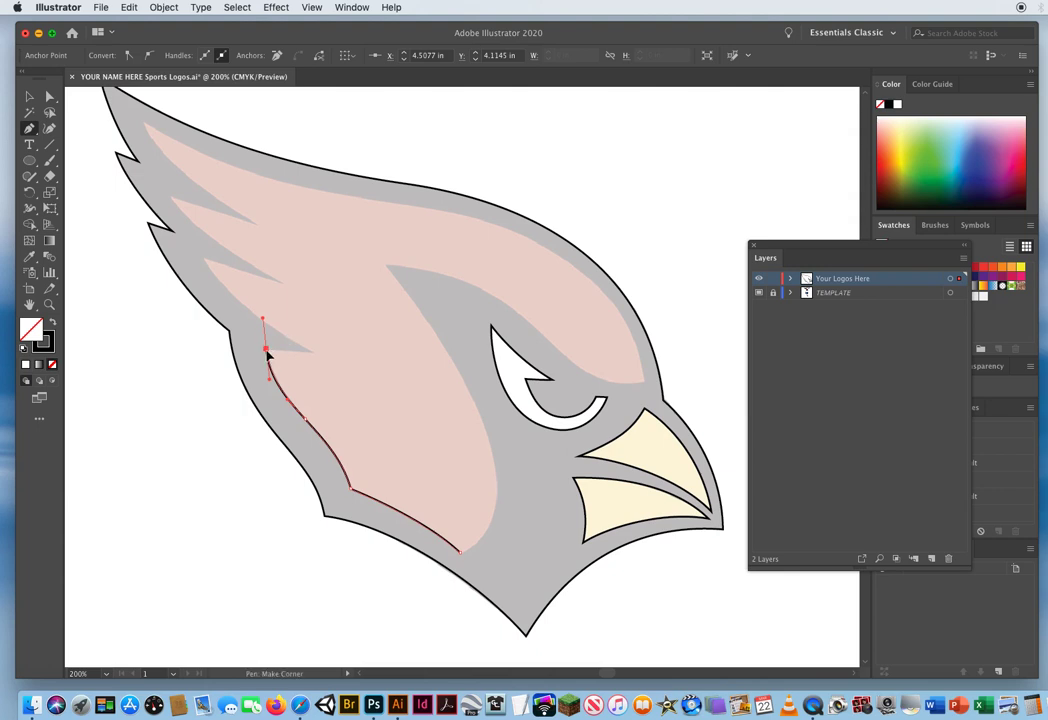
{"action": "left_click", "coordinate": [266, 352]}
{"action": "mouse_move", "coordinate": [314, 352]}
{"action": "left_mouse_down"}
{"action": "mouse_move", "coordinate": [338, 358]}
{"action": "mouse_move", "coordinate": [302, 349]}
{"action": "left_mouse_up"}
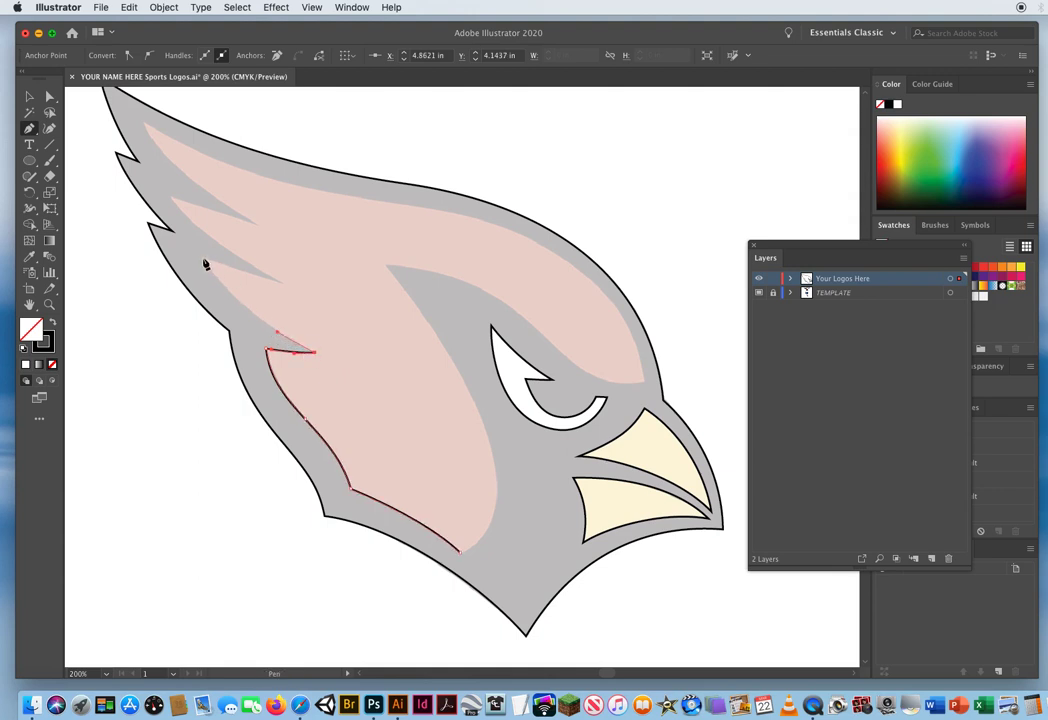
- Trace the two middle feather tips of the pink area, with sharp corners at each tip and notch
{"action": "left_click_drag", "start_coordinate": [202, 259], "coordinate": [176, 214]}
{"action": "left_click_drag", "start_coordinate": [203, 259], "coordinate": [224, 270]}
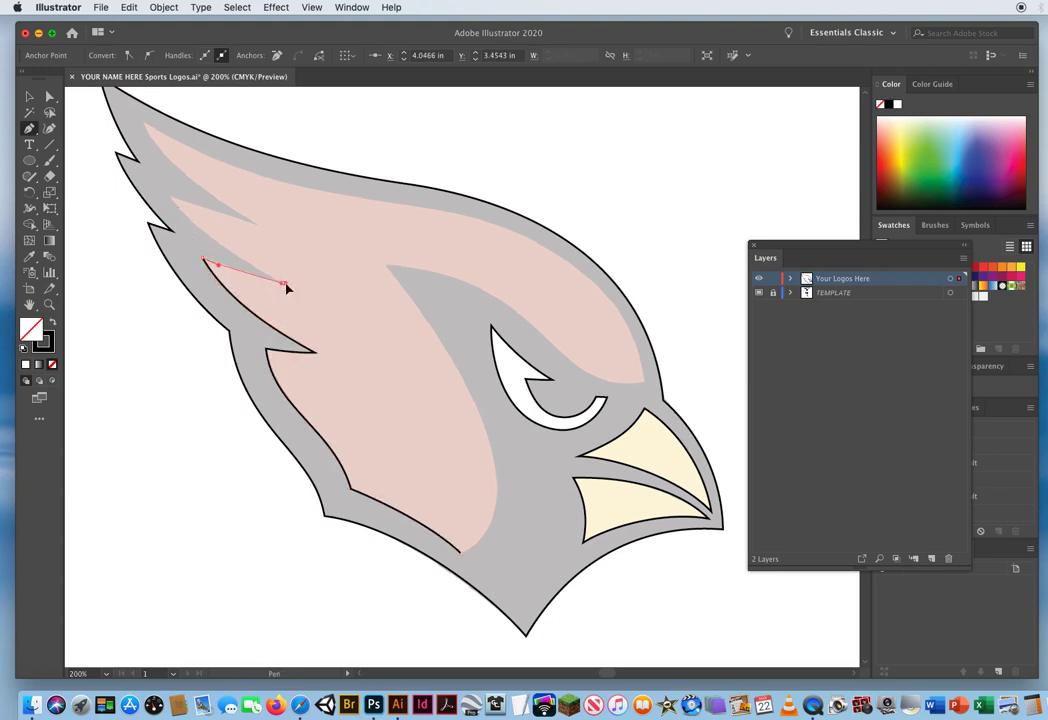
{"action": "left_click", "coordinate": [310, 289]}
{"action": "left_click_drag", "start_coordinate": [310, 292], "coordinate": [238, 260]}
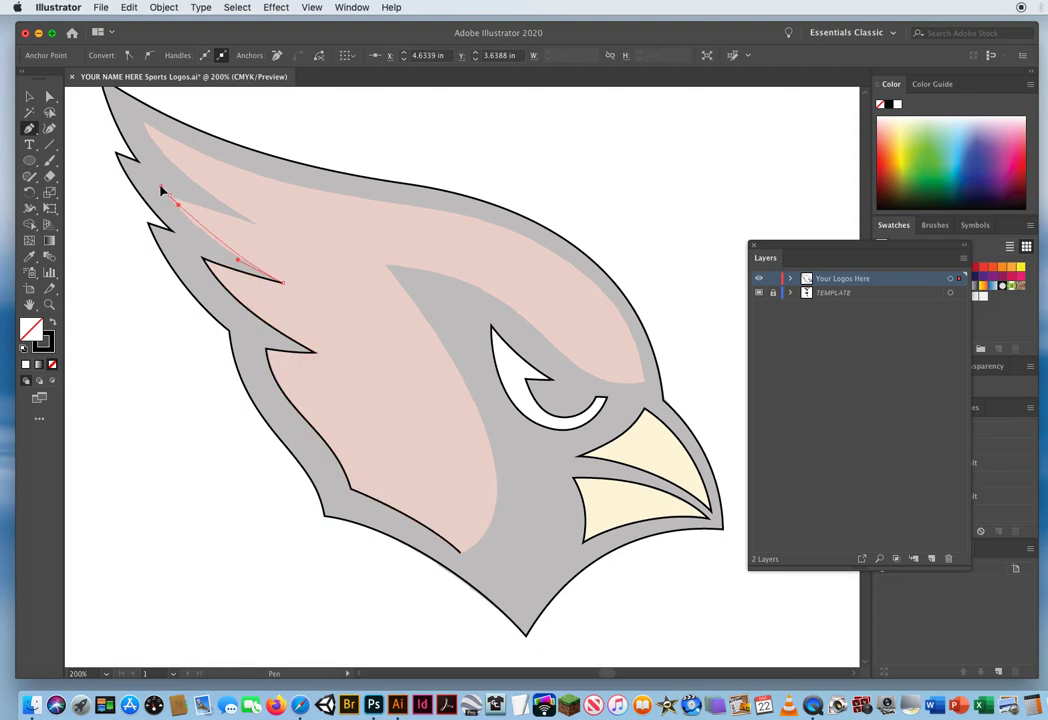
{"action": "left_click", "coordinate": [152, 171]}
{"action": "scroll", "coordinate": [150, 168], "scroll_direction": "up", "scroll_amount": 5}
{"action": "scroll", "coordinate": [150, 168], "scroll_direction": "left", "scroll_amount": 4}
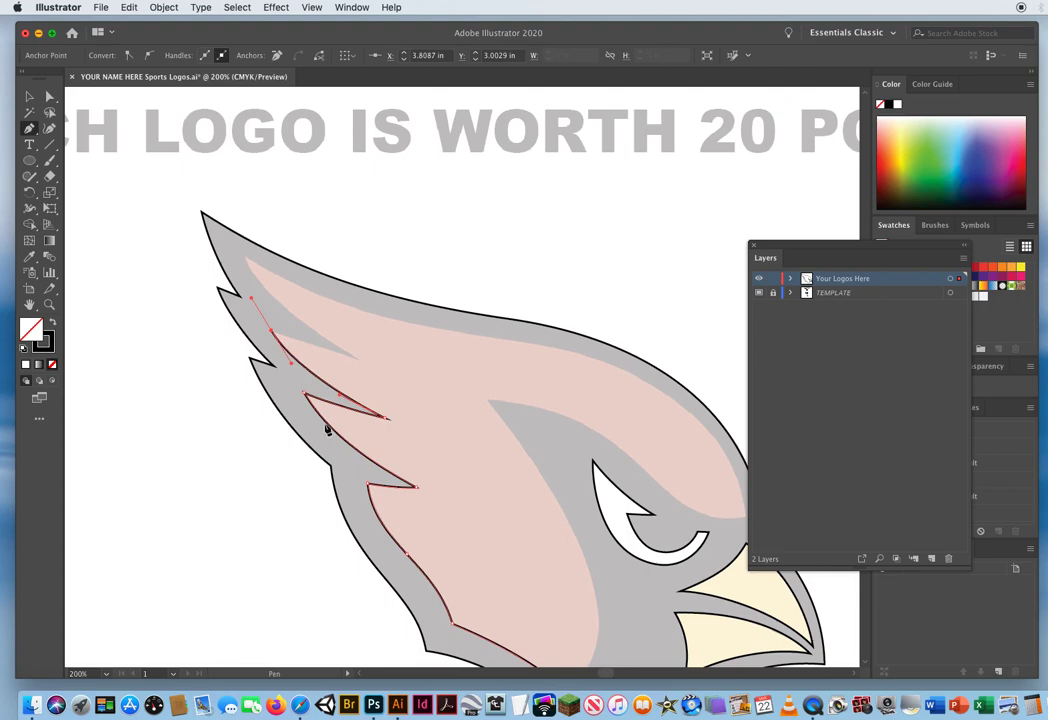
{"action": "left_click", "coordinate": [271, 332]}
{"action": "left_click_drag", "start_coordinate": [291, 340], "coordinate": [293, 340]}
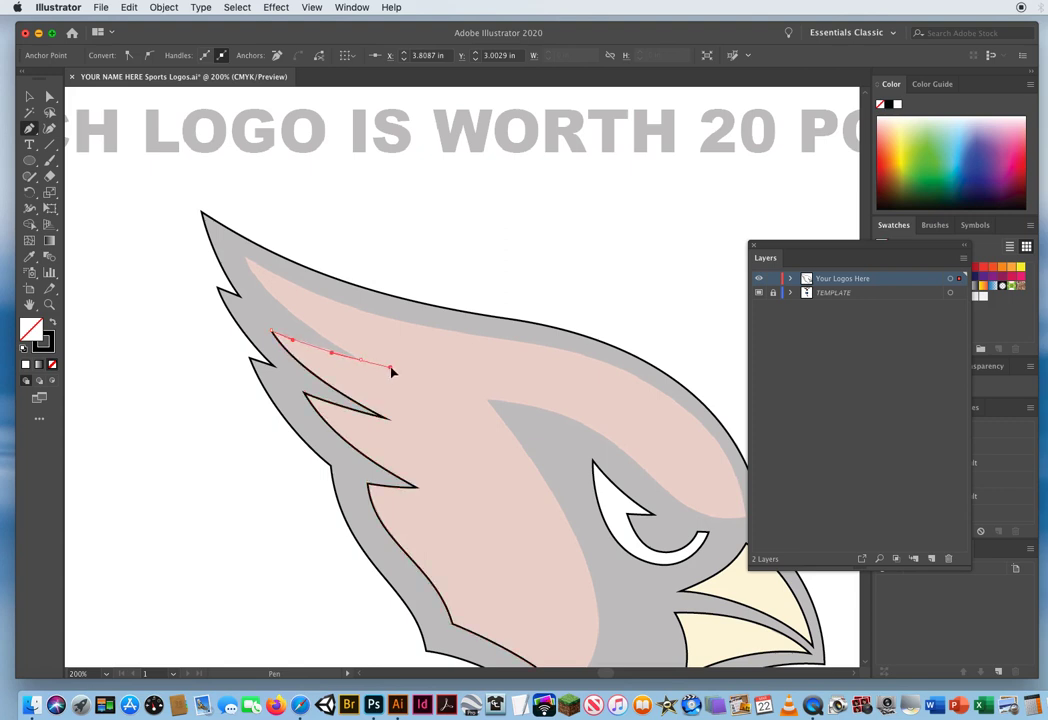
{"action": "left_click_drag", "start_coordinate": [360, 357], "coordinate": [336, 347]}
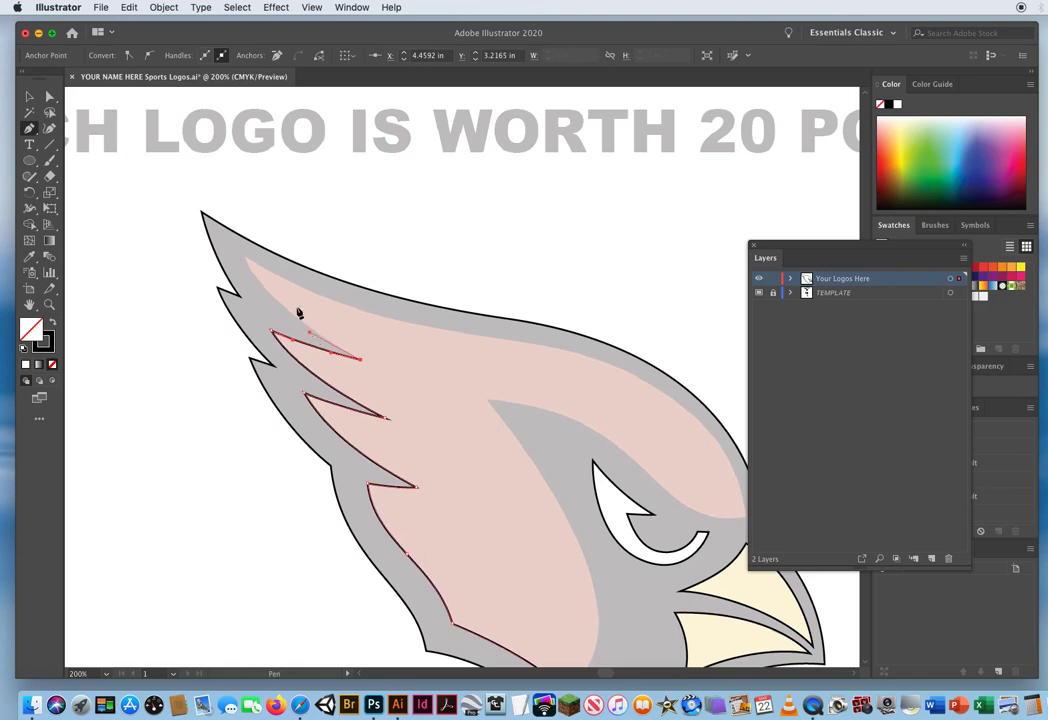
- Trace the pink area's top feather up to its tip, redirect the handle and curve along the upper edge to mid-head
{"action": "left_click_drag", "start_coordinate": [246, 259], "coordinate": [221, 210]}
{"action": "scroll", "coordinate": [300, 370], "scroll_direction": "right", "scroll_amount": 5}
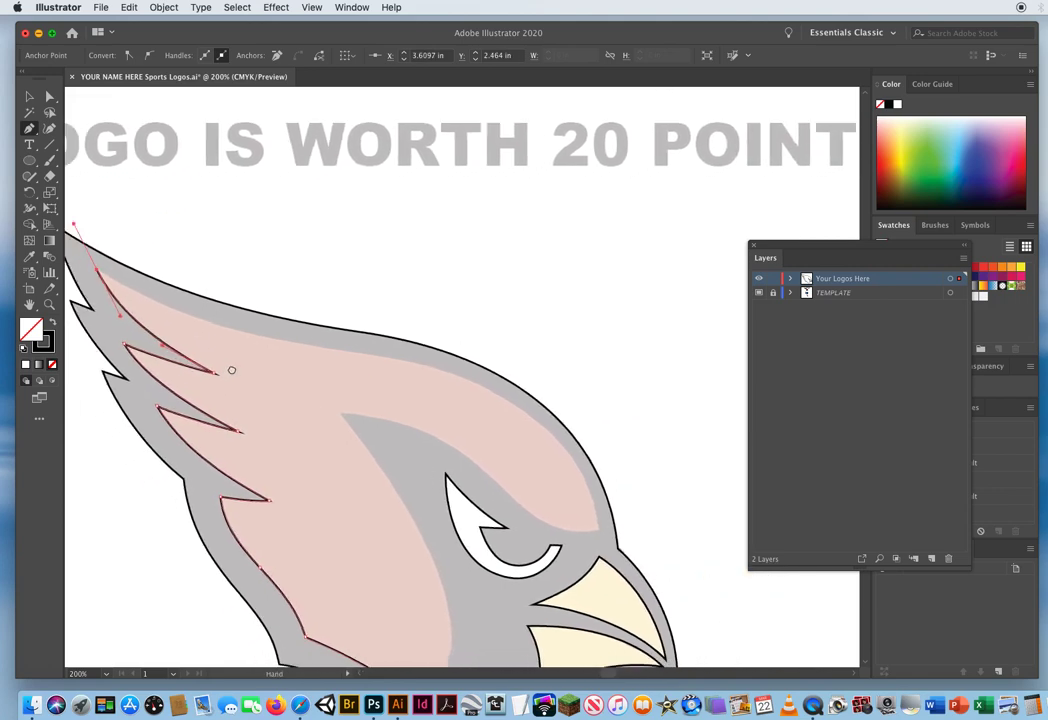
{"action": "left_click_drag", "start_coordinate": [114, 259], "coordinate": [168, 292]}
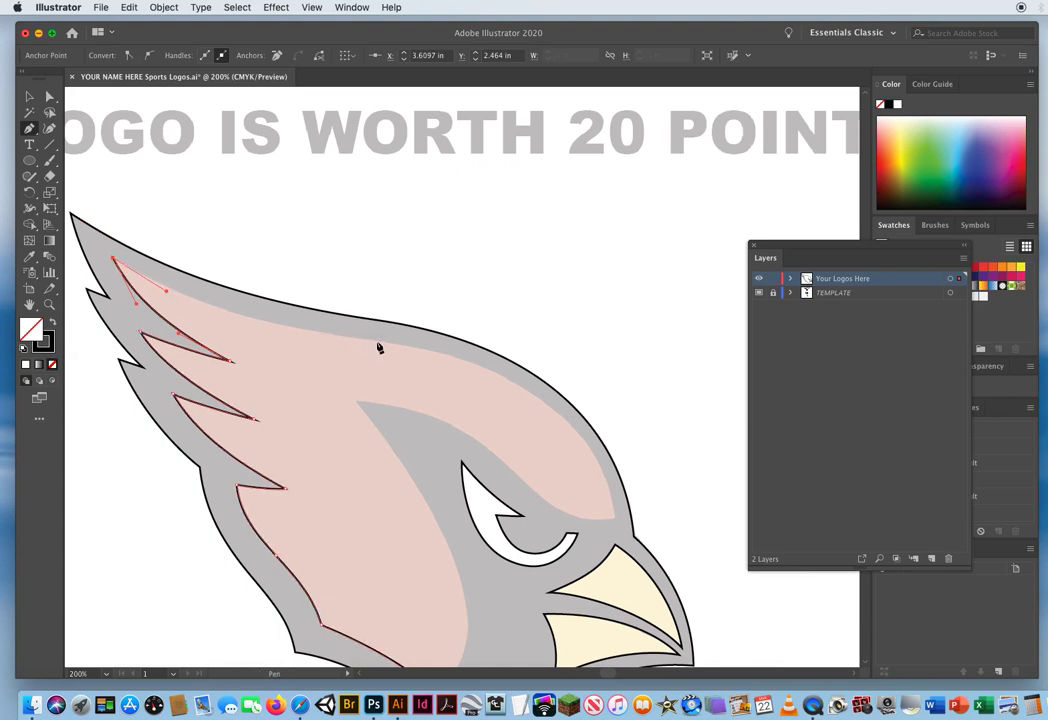
{"action": "left_click_drag", "start_coordinate": [378, 345], "coordinate": [508, 366]}
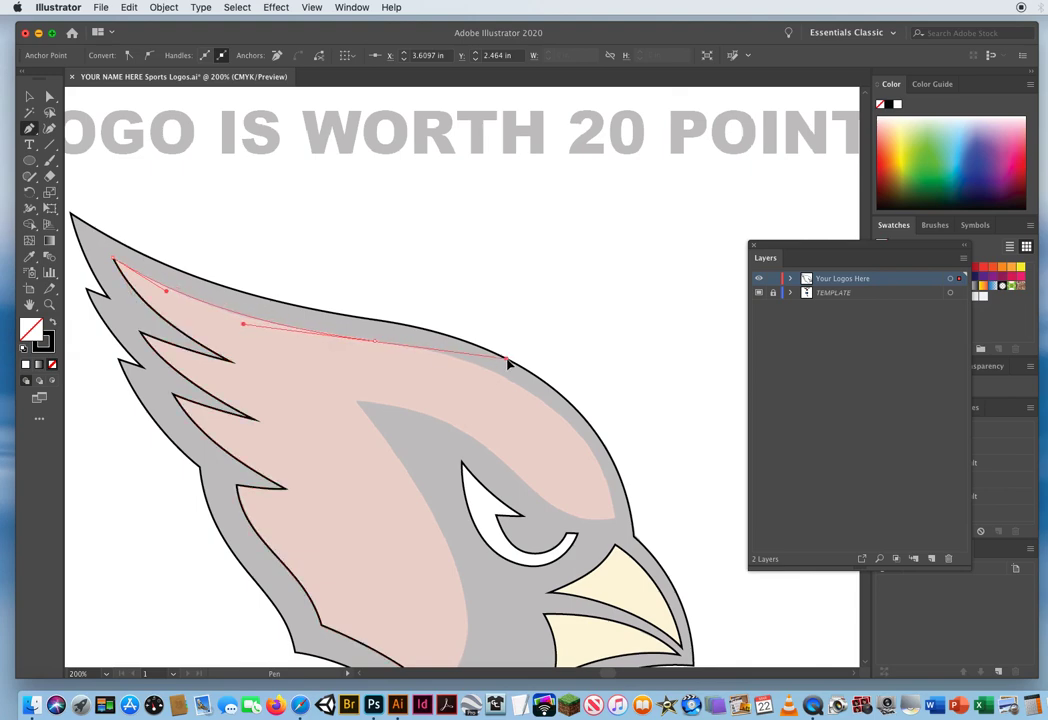
{"action": "scroll", "coordinate": [545, 388], "scroll_direction": "down", "scroll_amount": 5}
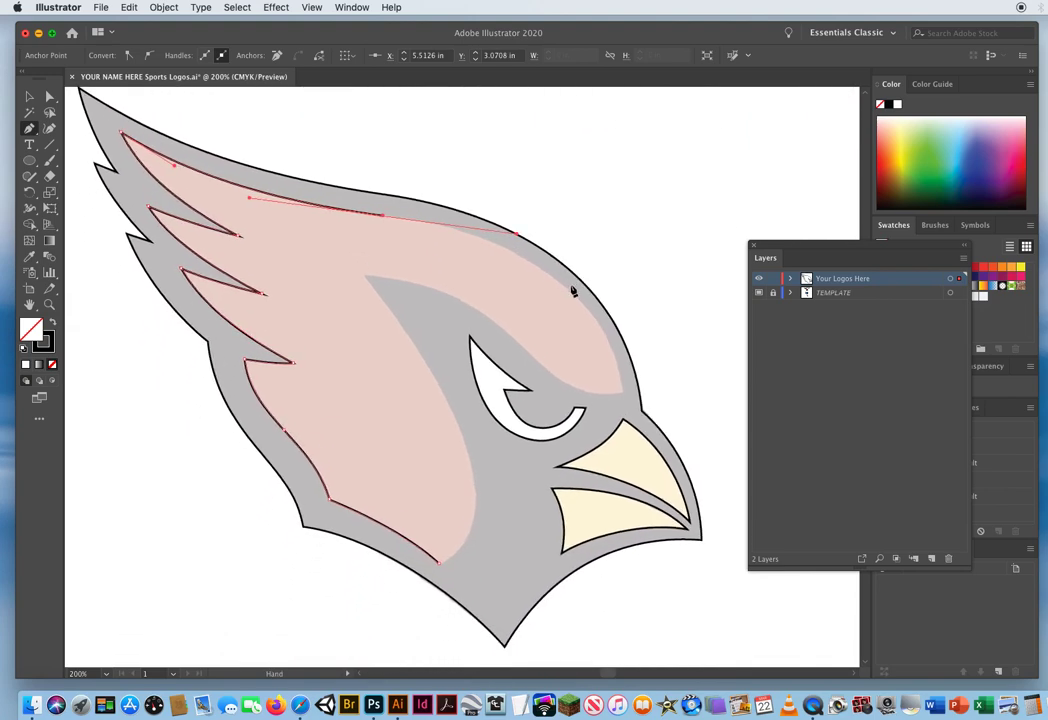
- Curve the pink area's path over the forehead to its front corner above the beak, and redirect the handle along the brow's underside
{"action": "left_click_drag", "start_coordinate": [624, 399], "coordinate": [639, 505]}
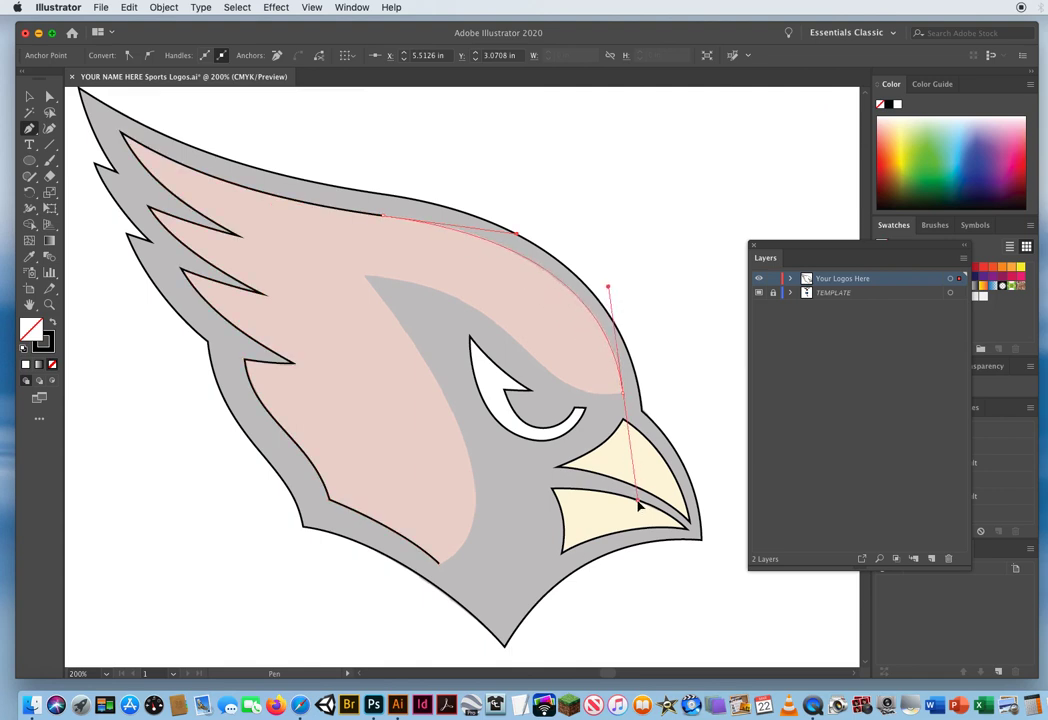
{"action": "left_click", "coordinate": [622, 396]}
{"action": "left_click", "coordinate": [594, 398]}
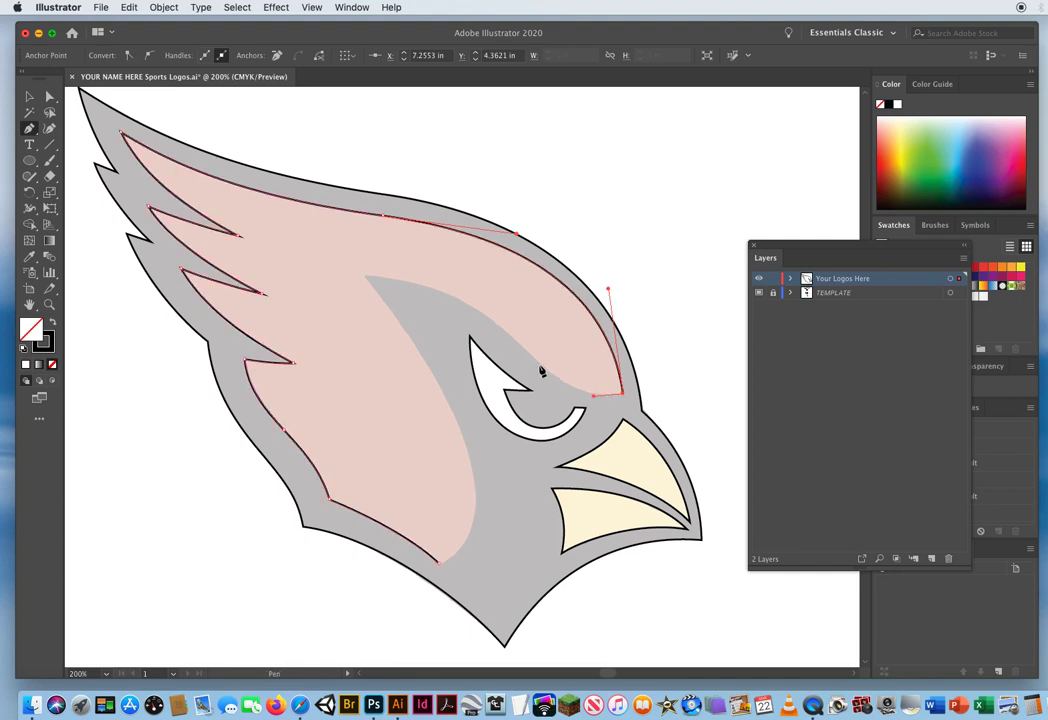
- Trace the brow's lower edge back to the inner point behind the eye, and redirect the handle down the cheek
{"action": "left_click_drag", "start_coordinate": [519, 345], "coordinate": [466, 292]}
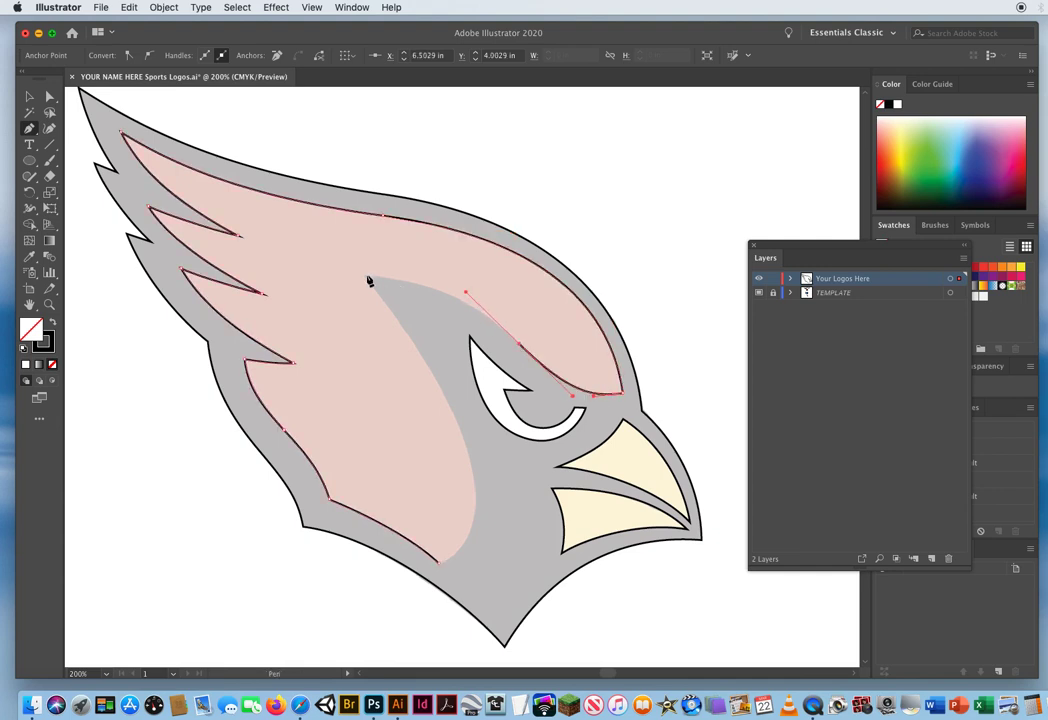
{"action": "left_click_drag", "start_coordinate": [363, 274], "coordinate": [310, 271]}
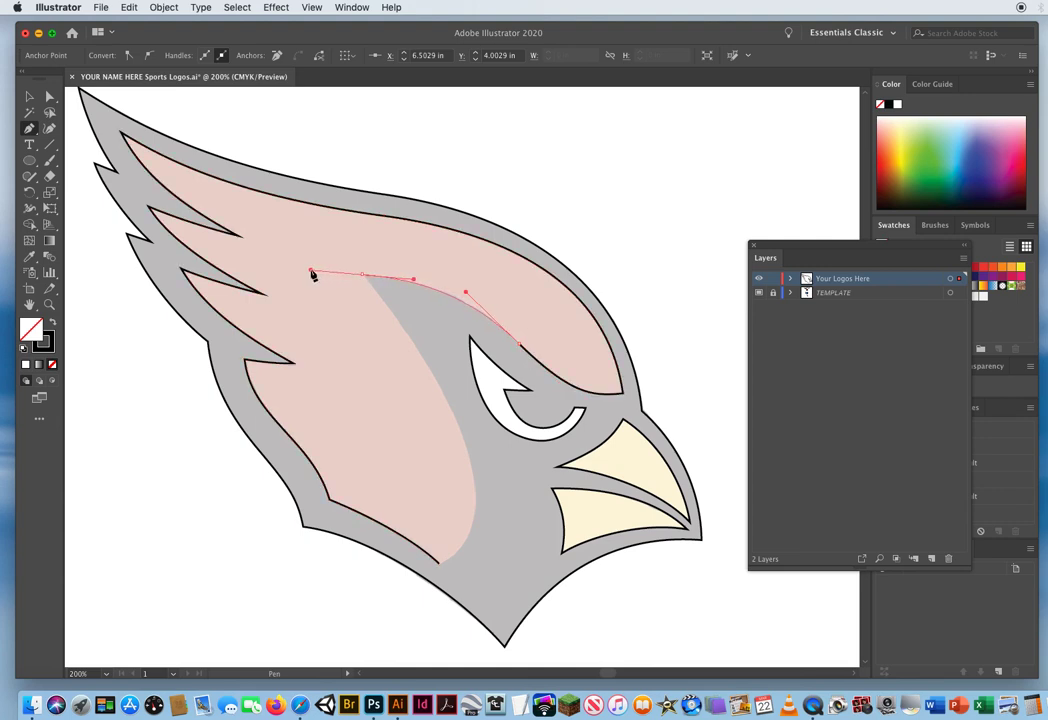
{"action": "left_click", "coordinate": [363, 275]}
{"action": "left_click", "coordinate": [400, 323]}
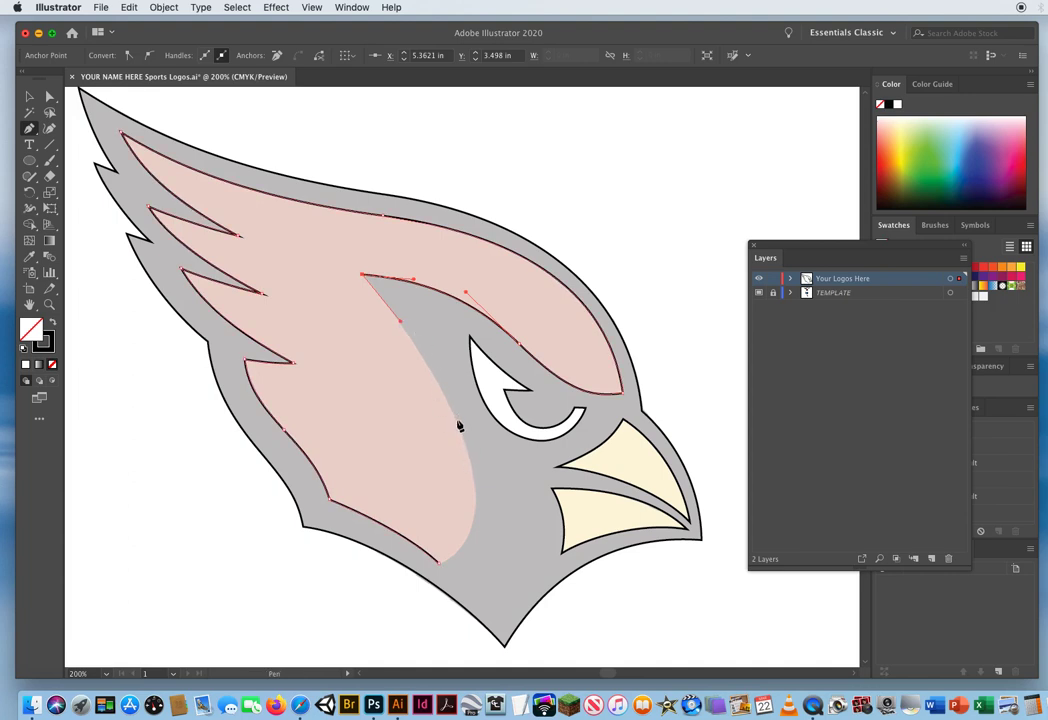
- Curve the path down the cheek, close it at the pink area's starting point, and deselect the finished shape
{"action": "left_click_drag", "start_coordinate": [457, 421], "coordinate": [524, 297]}
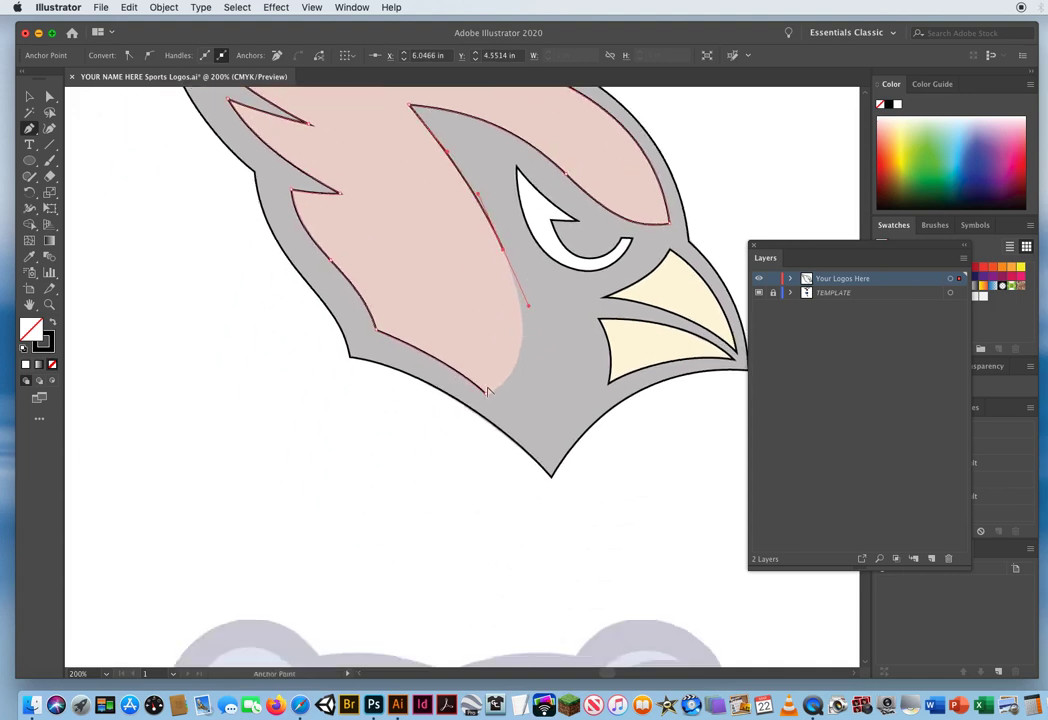
{"action": "left_click_drag", "start_coordinate": [488, 400], "coordinate": [437, 428]}
{"action": "left_click_drag", "start_coordinate": [550, 269], "coordinate": [535, 451]}
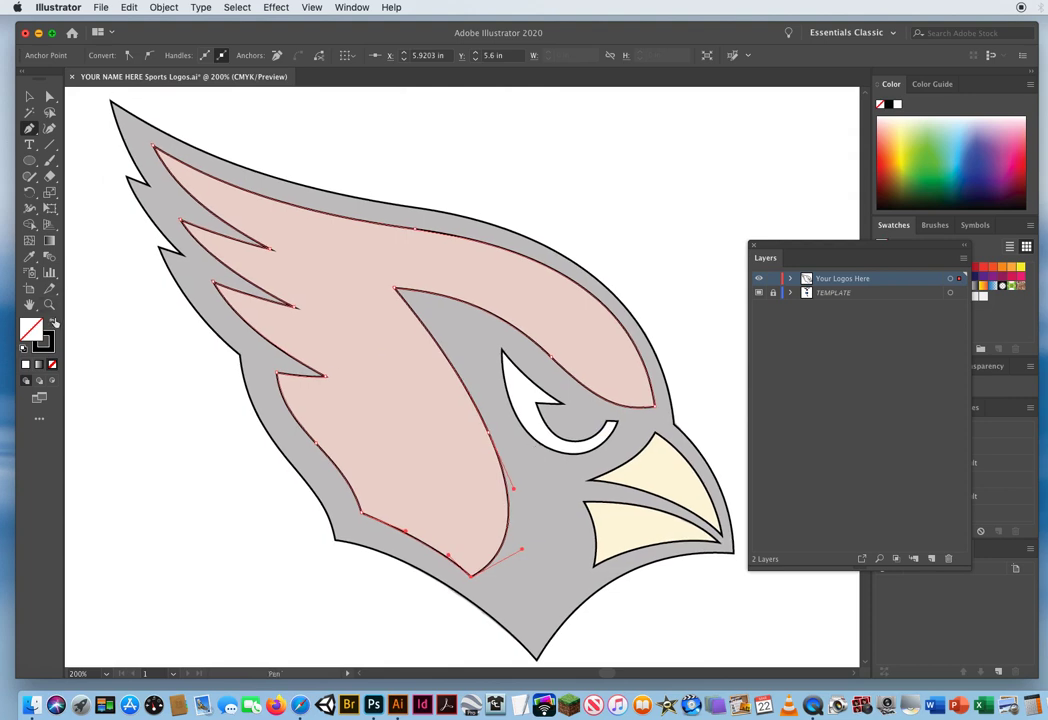
{"action": "left_click", "coordinate": [49, 305]}
{"action": "left_click", "coordinate": [465, 440], "text": "alt"}
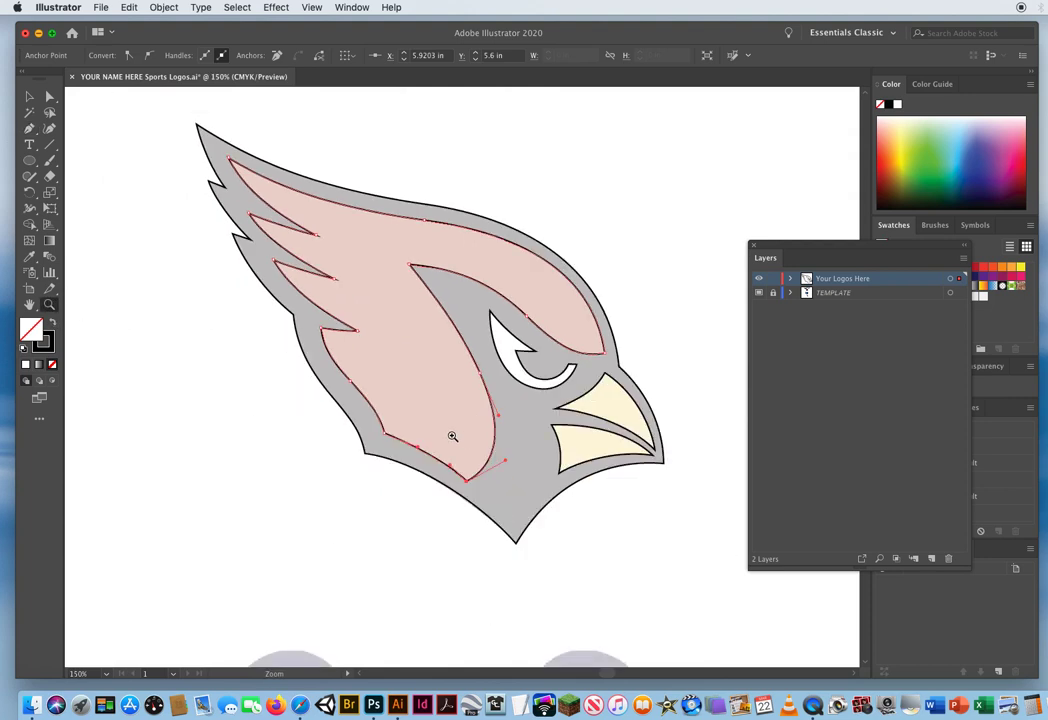
{"action": "left_click", "coordinate": [29, 96]}
{"action": "left_click", "coordinate": [187, 403]}
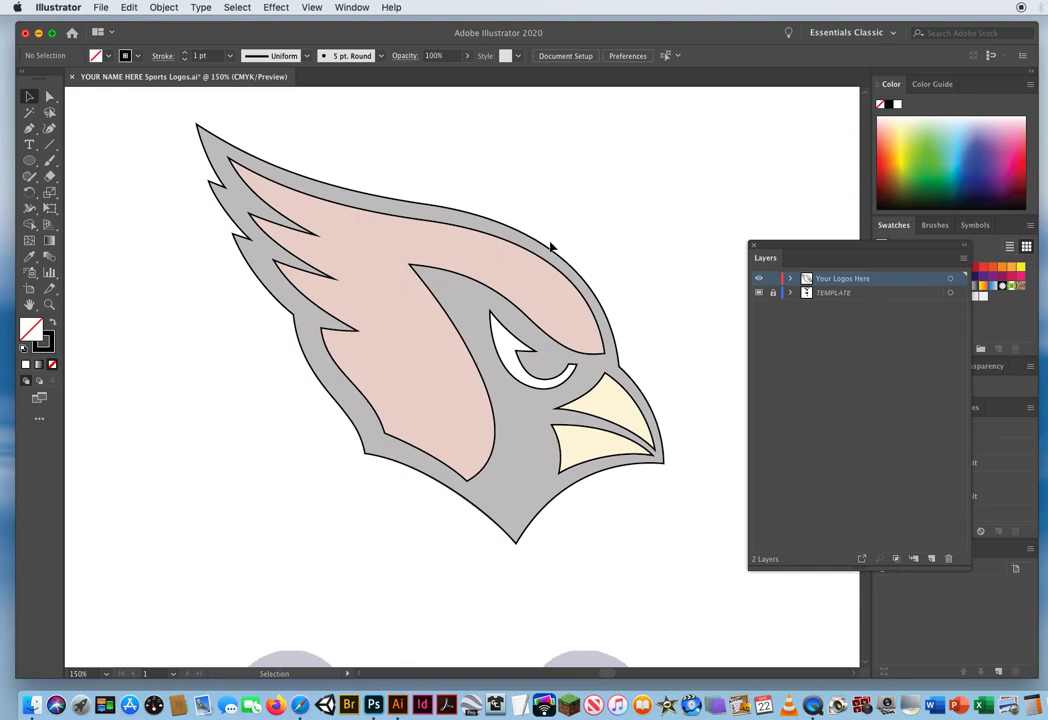
- Try swapping the fill and stroke of the cardinal's outer outline, and undo the change
{"action": "left_click", "coordinate": [376, 395]}
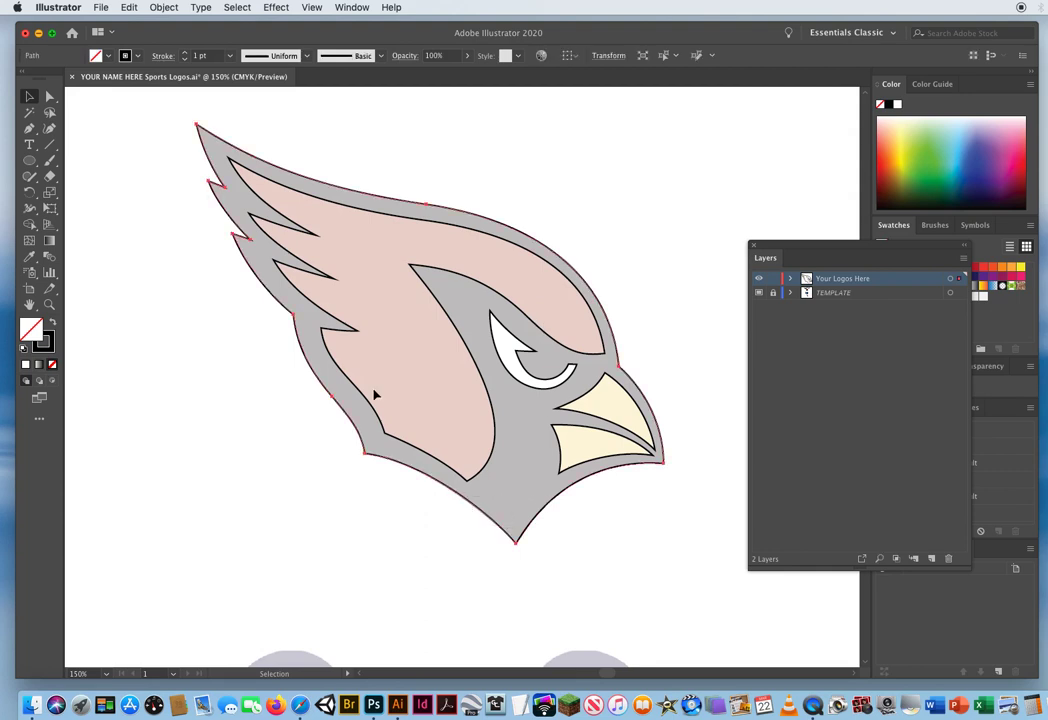
{"action": "left_click", "coordinate": [52, 322]}
{"action": "left_click", "coordinate": [208, 477]}
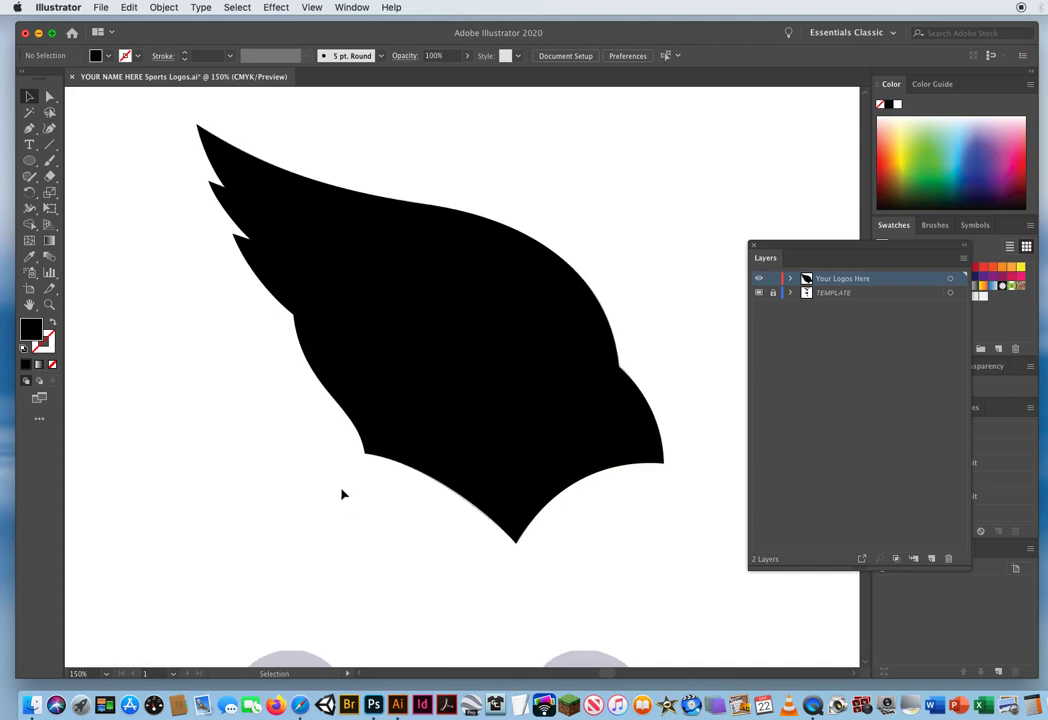
{"action": "left_click", "coordinate": [128, 8]}
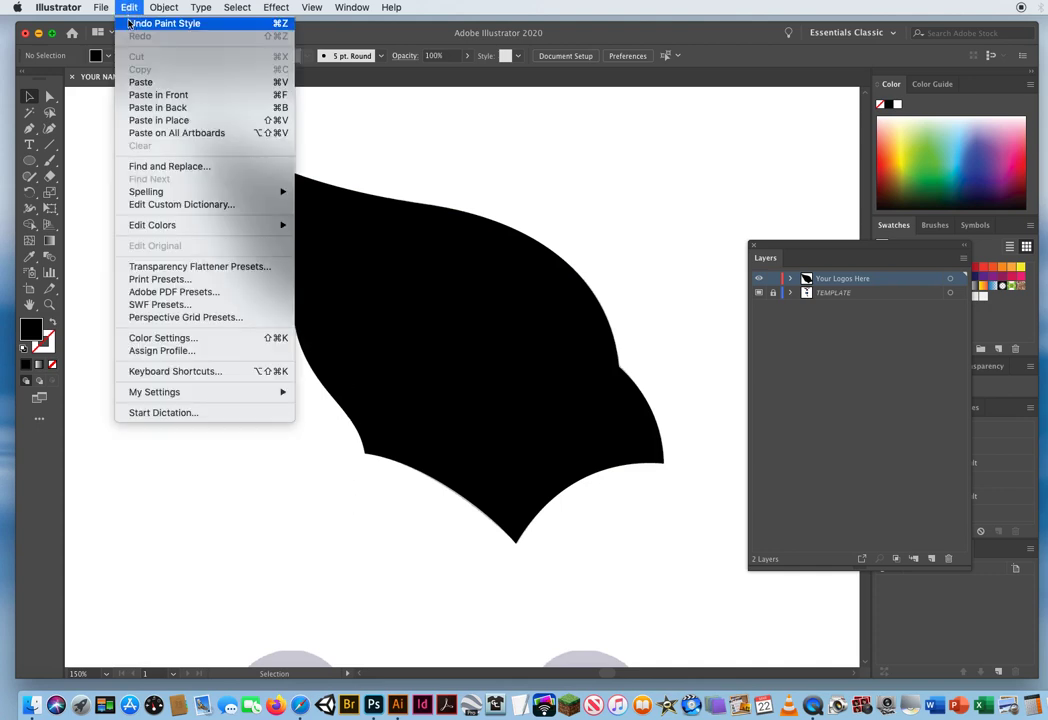
{"action": "left_click", "coordinate": [150, 23]}
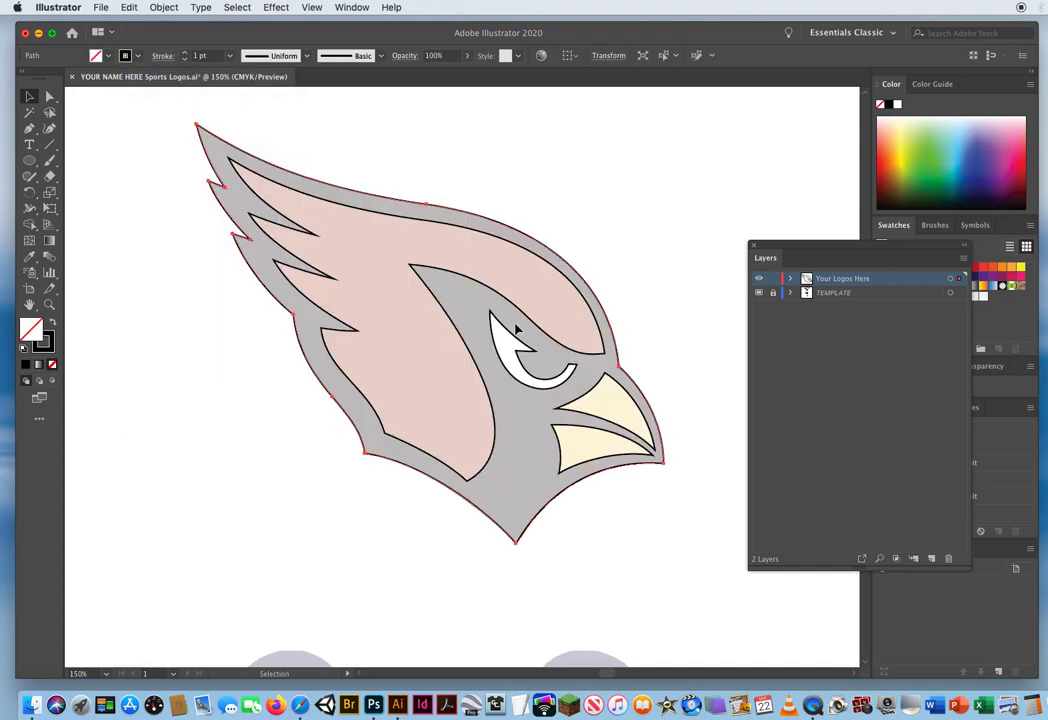
- Select both beak shapes and fill them with the template beak's yellow using the Eyedropper
{"action": "left_click", "coordinate": [503, 349]}
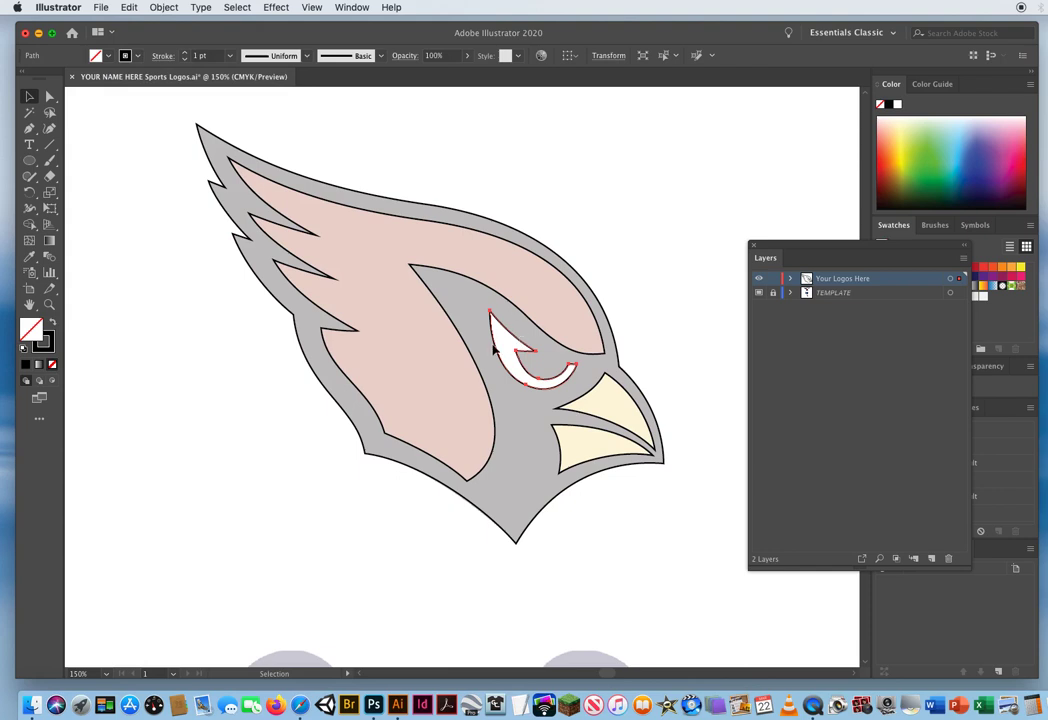
{"action": "key", "text": "d"}
{"action": "left_click", "coordinate": [607, 436]}
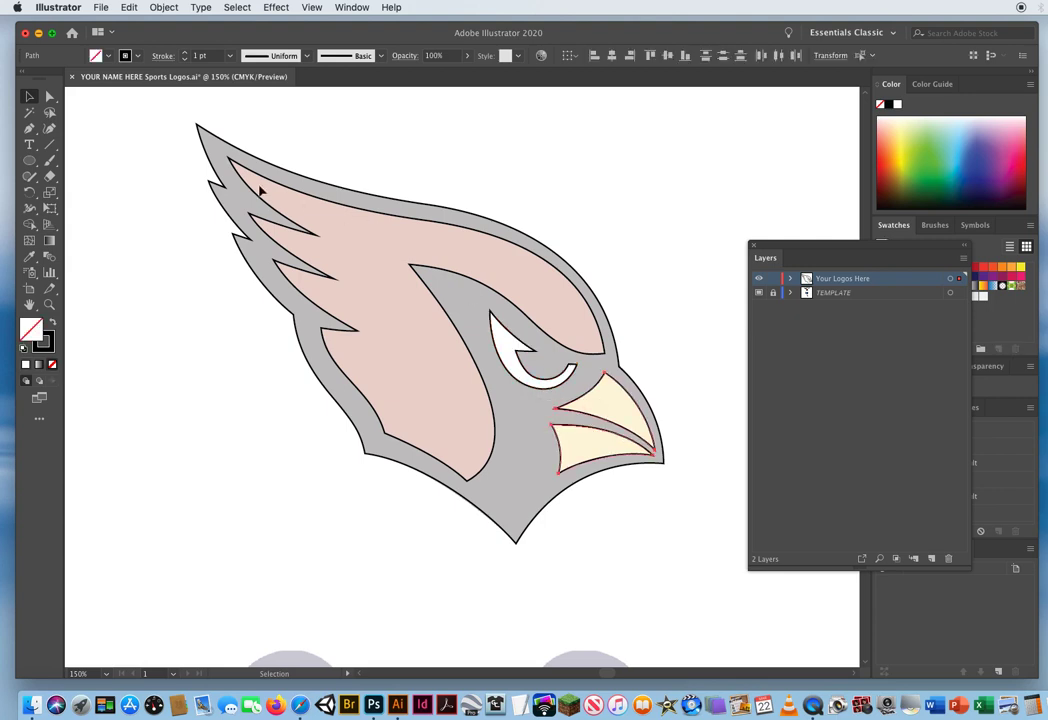
{"action": "left_click", "coordinate": [29, 256]}
{"action": "left_click", "coordinate": [618, 396]}
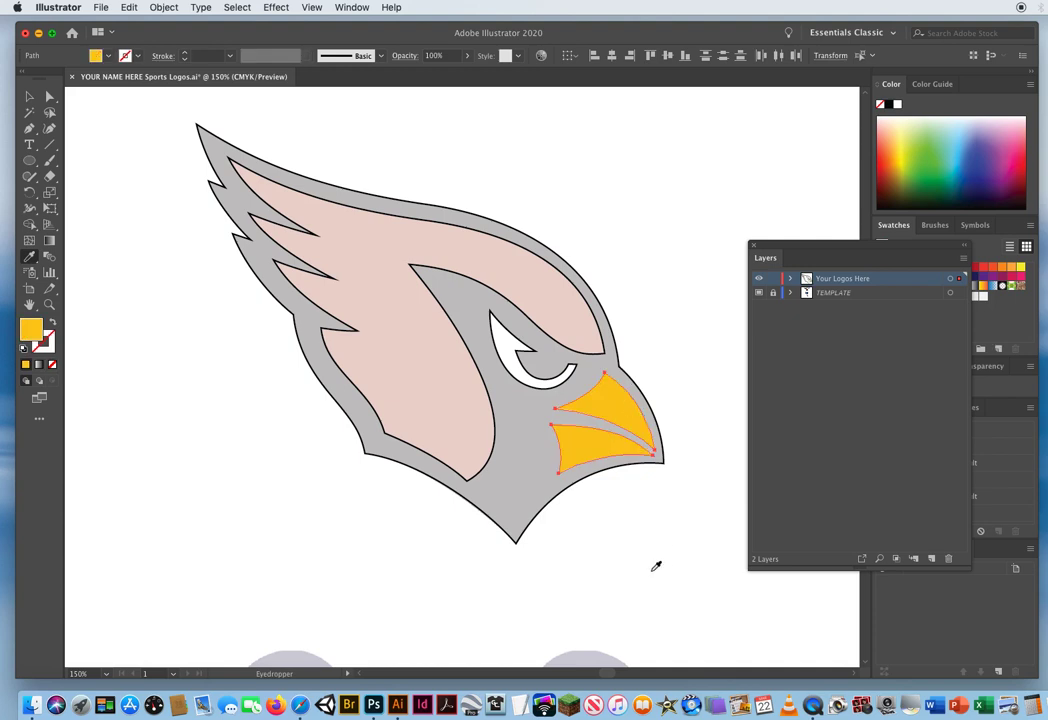
- Select the large traced head shape and fill it with the template's dark red using the Eyedropper
{"action": "key", "text": "super"}
{"action": "left_click", "coordinate": [411, 270], "text": "super"}
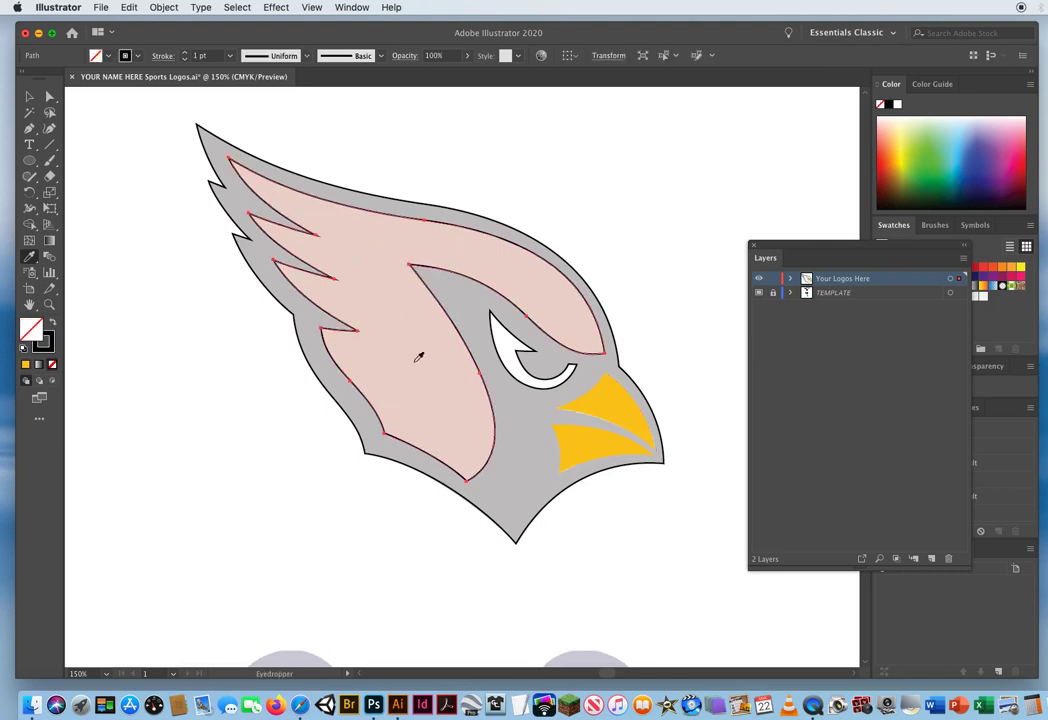
{"action": "left_click", "coordinate": [369, 245]}
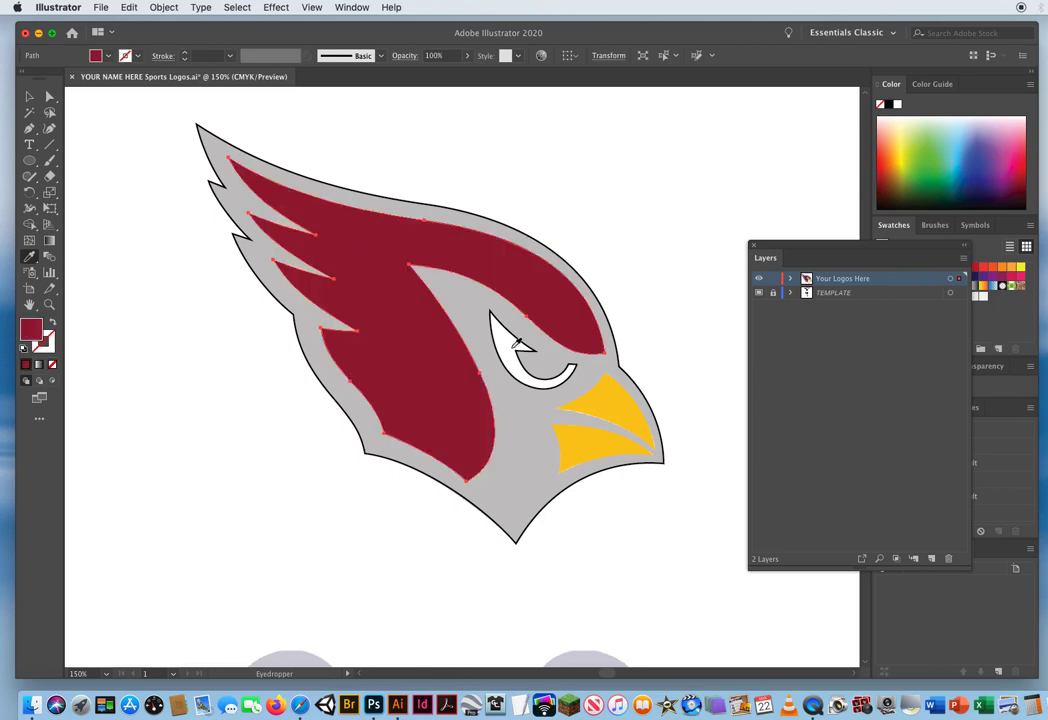
- Select the eye shape and give it a white fill with no stroke
{"action": "key", "text": "v"}
{"action": "left_click", "coordinate": [508, 343], "text": "super"}
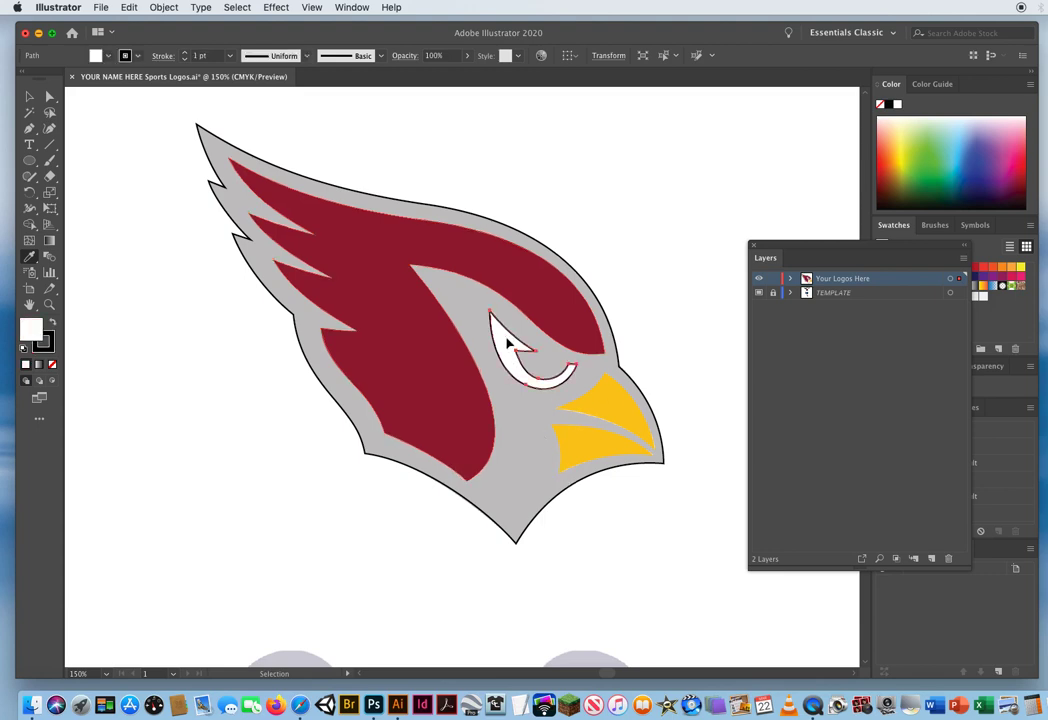
{"action": "left_click", "coordinate": [52, 364]}
{"action": "left_click", "coordinate": [521, 358]}
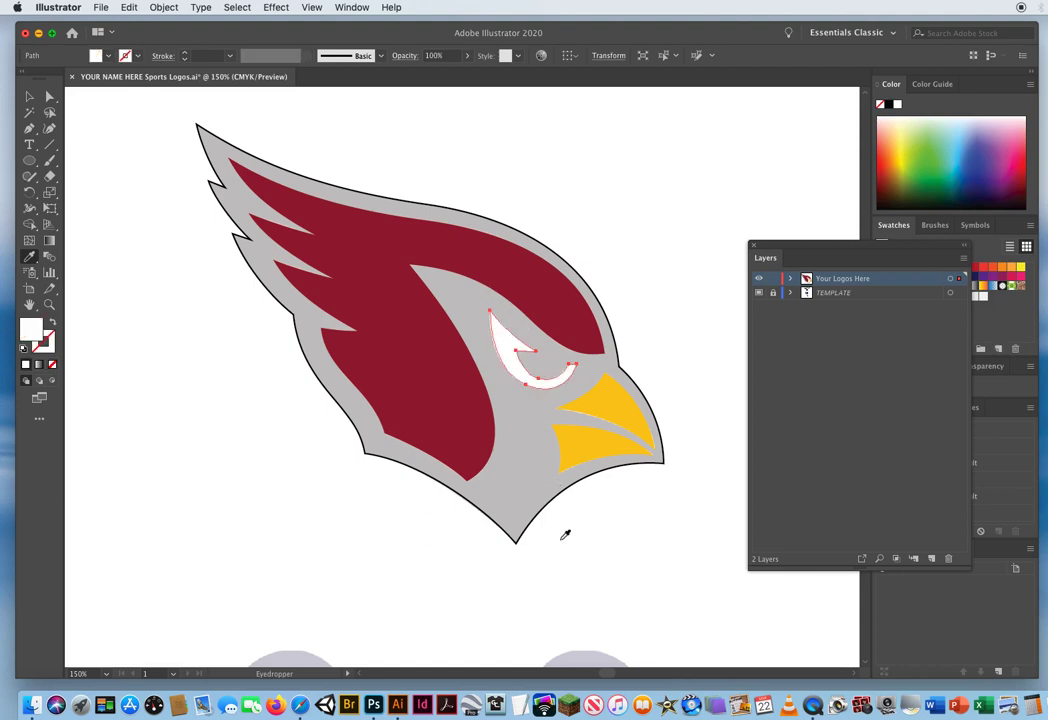
- Fill the cardinal's outer outline shape with the template's black using the Eyedropper, and deselect it
{"action": "key", "text": "v"}
{"action": "left_click", "coordinate": [372, 200]}
{"action": "key", "text": "i"}
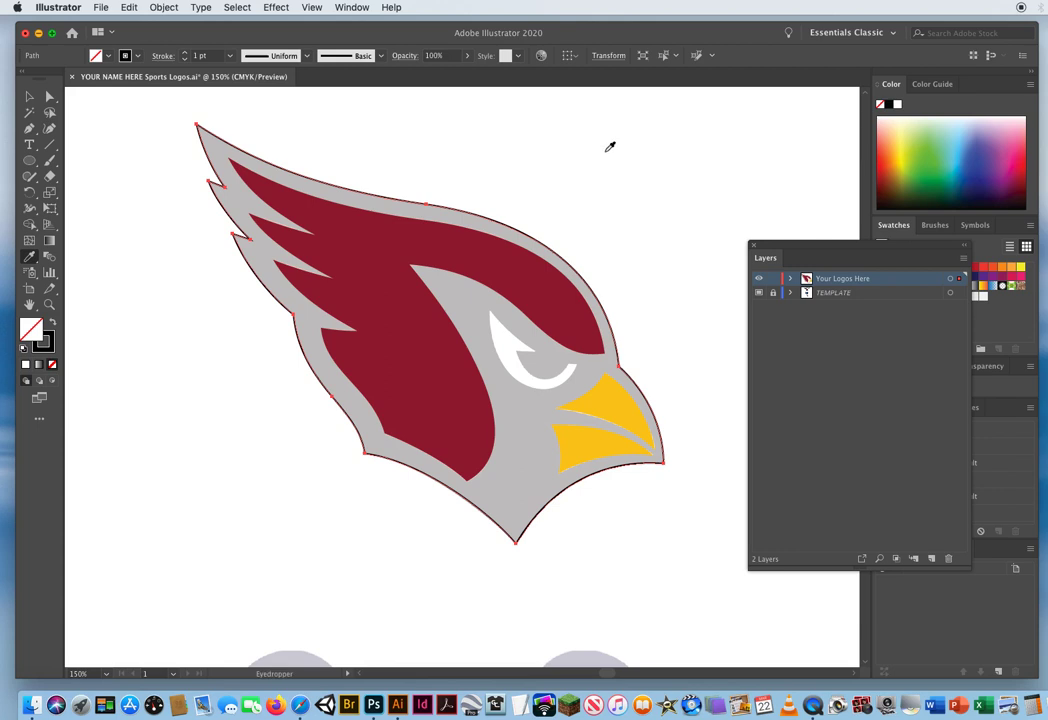
{"action": "left_click", "coordinate": [533, 410]}
{"action": "left_click", "coordinate": [30, 97]}
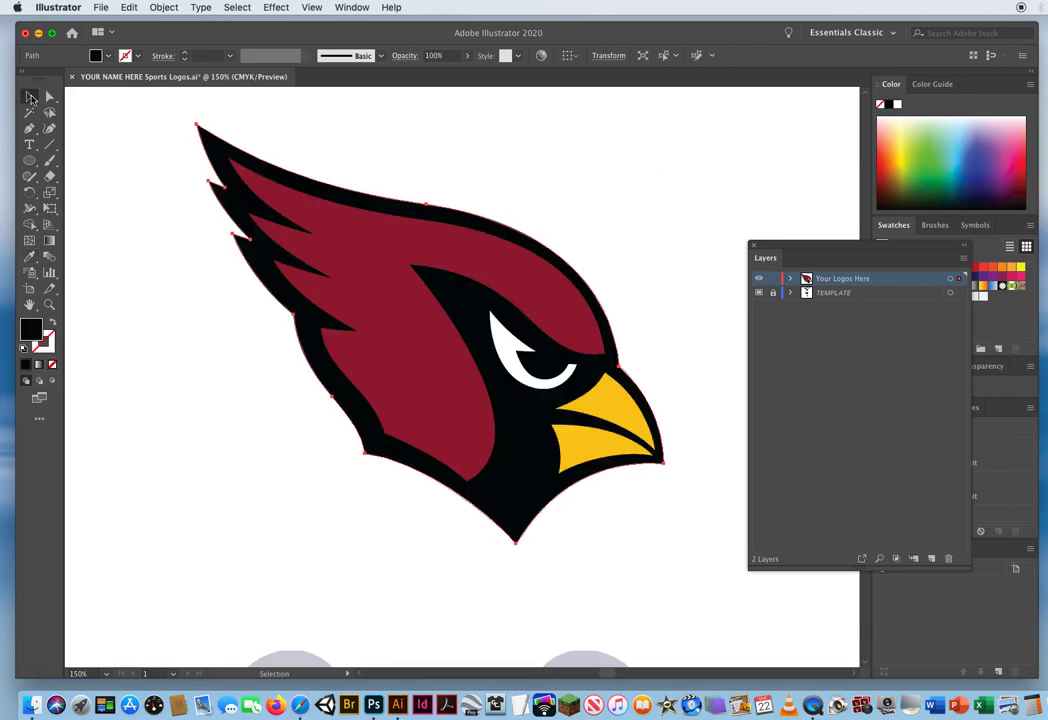
{"action": "left_click", "coordinate": [230, 435]}
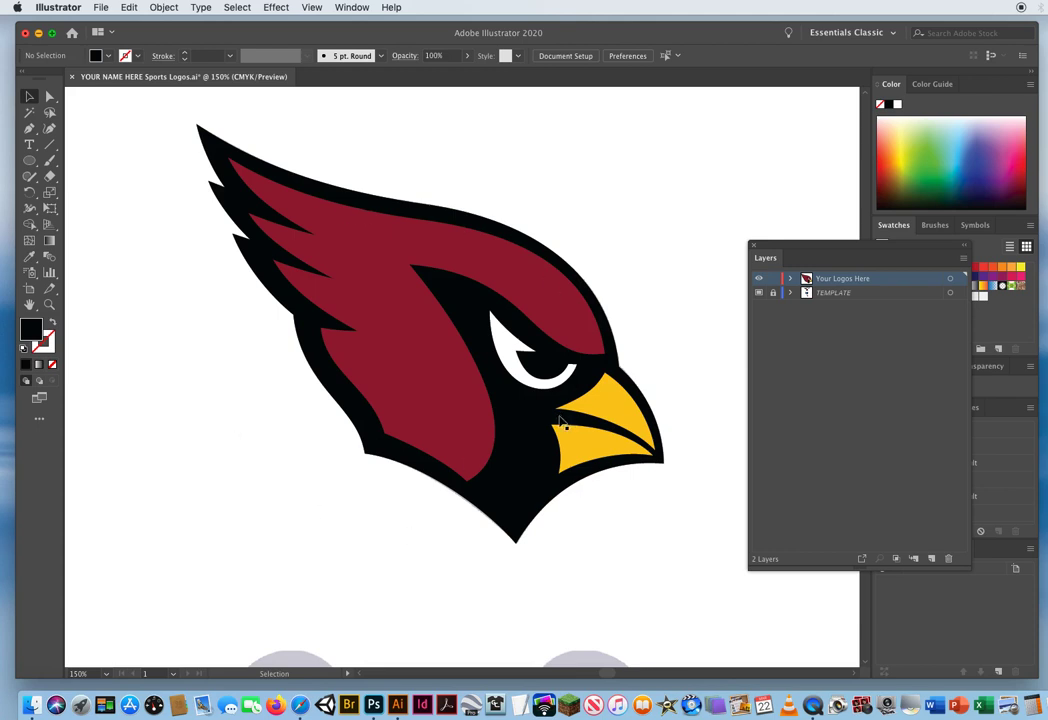
- Look over the remaining bear template and the finished cardinal, and examine the assignment instructions at the head of the page
{"action": "key", "text": "space"}
{"action": "left_click_drag", "start_coordinate": [503, 631], "coordinate": [508, 215]}
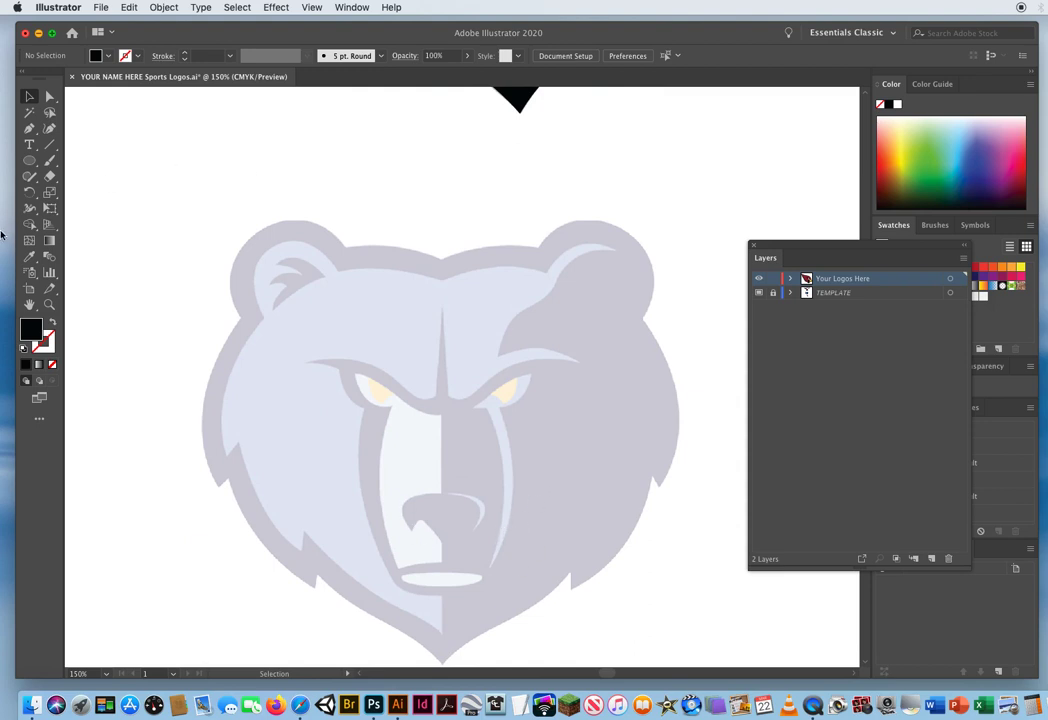
{"action": "left_click", "coordinate": [29, 258]}
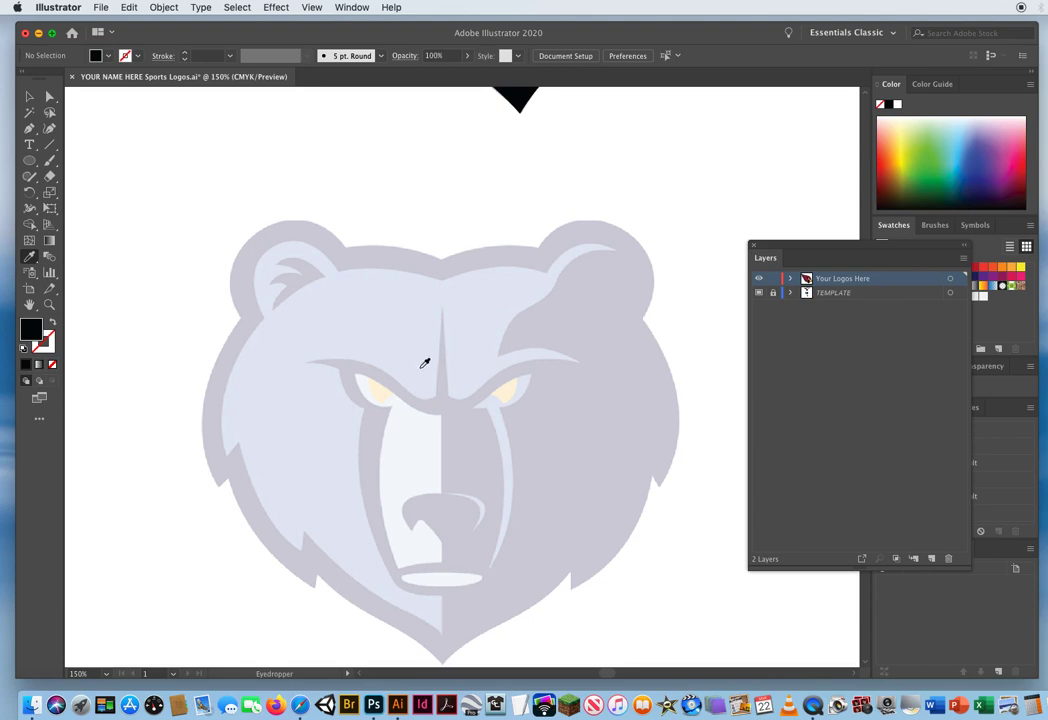
{"action": "left_click_drag", "start_coordinate": [430, 542], "coordinate": [435, 148]}
{"action": "mouse_move", "coordinate": [480, 504]}
{"action": "left_mouse_down"}
{"action": "mouse_move", "coordinate": [454, 239]}
{"action": "mouse_move", "coordinate": [487, 500]}
{"action": "left_mouse_up"}
{"action": "left_click_drag", "start_coordinate": [448, 203], "coordinate": [431, 412]}
{"action": "left_click_drag", "start_coordinate": [501, 214], "coordinate": [442, 508]}
{"action": "left_click", "coordinate": [49, 304]}
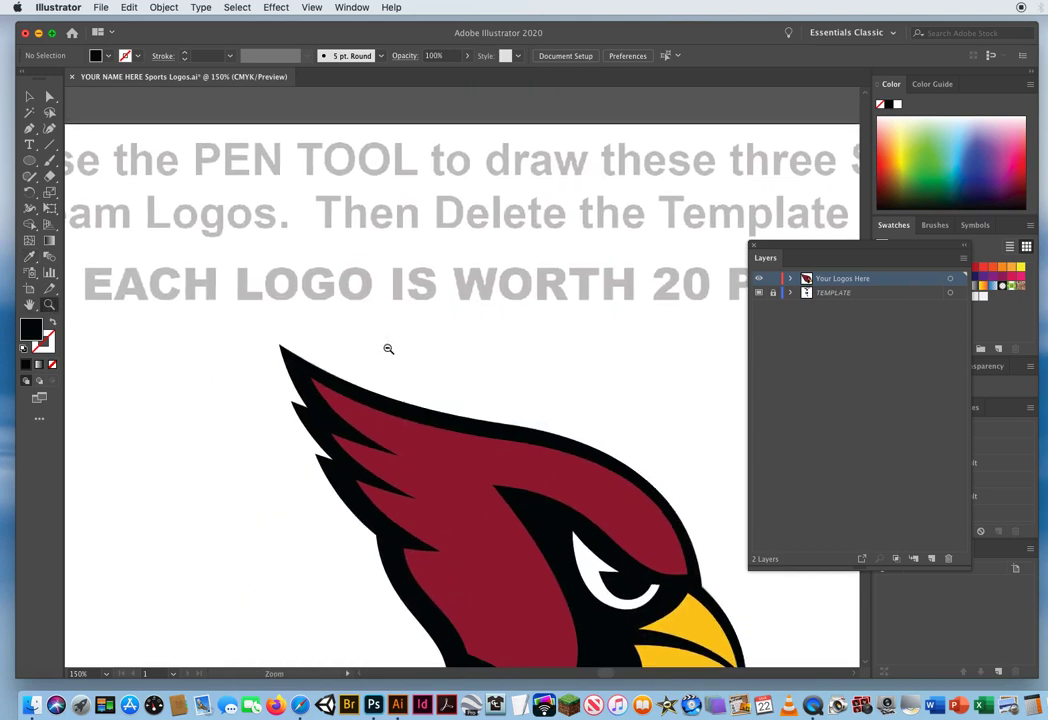
{"action": "left_click", "coordinate": [436, 345], "text": "alt"}
{"action": "left_click", "coordinate": [436, 345], "text": "alt"}
{"action": "left_click_drag", "start_coordinate": [511, 376], "coordinate": [432, 240]}
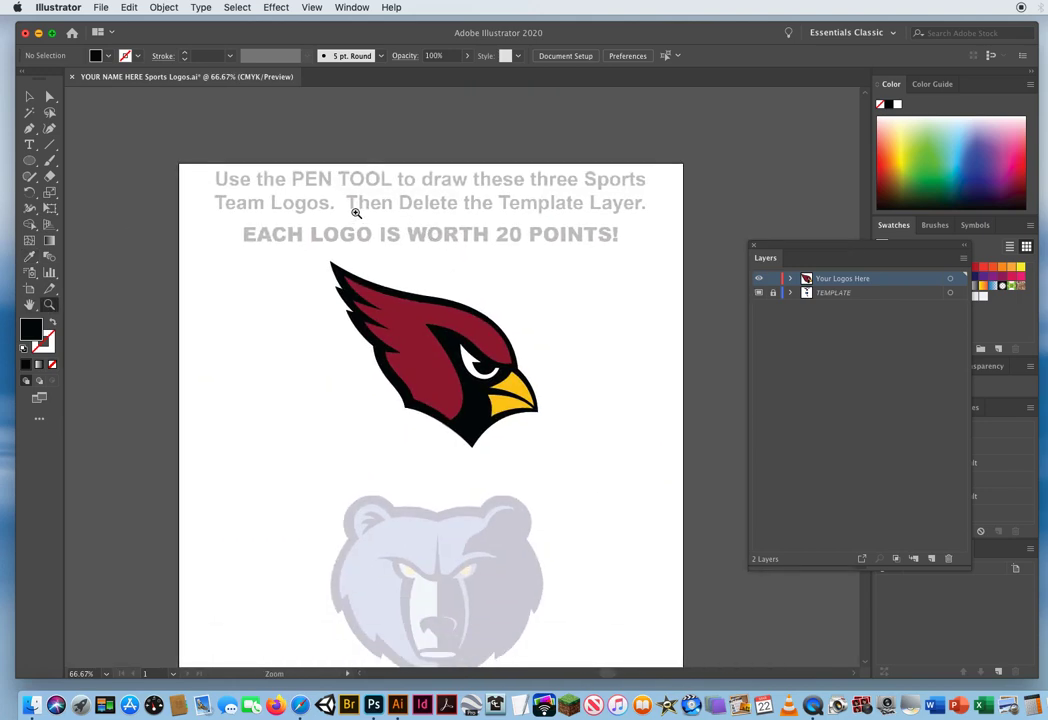
- Select the TEMPLATE layer, toggle its visibility off and on to check the traced cardinal, and look over the remaining logos
{"action": "left_click", "coordinate": [826, 294]}
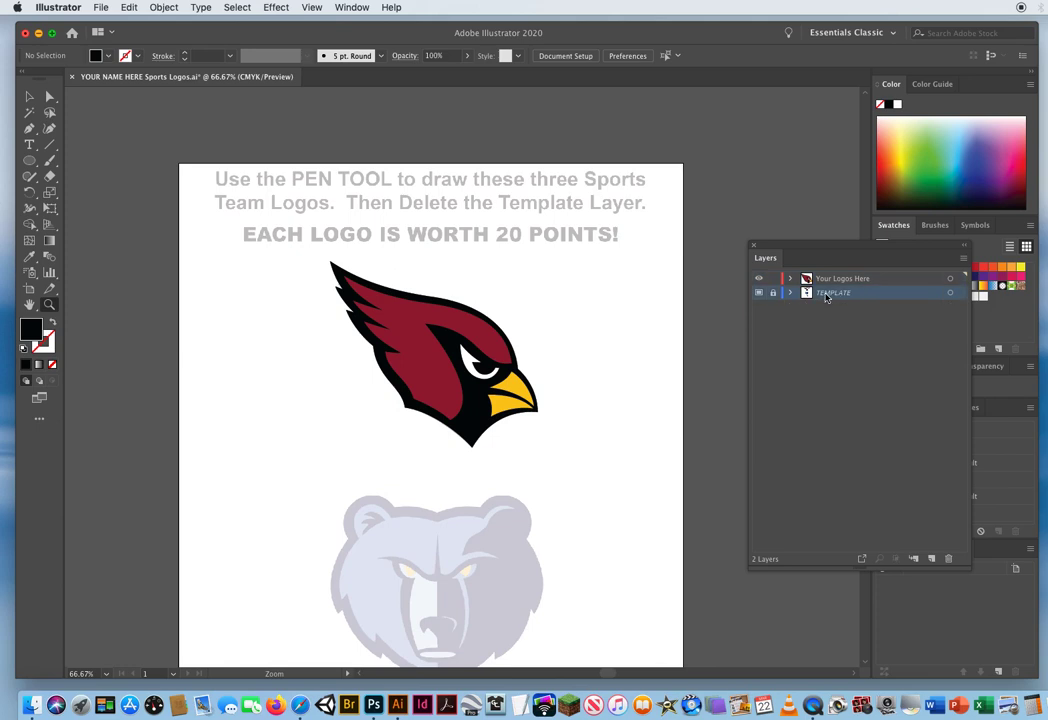
{"action": "left_click", "coordinate": [760, 293]}
{"action": "left_click", "coordinate": [760, 293]}
{"action": "scroll", "coordinate": [617, 374], "scroll_direction": "down", "scroll_amount": 5}
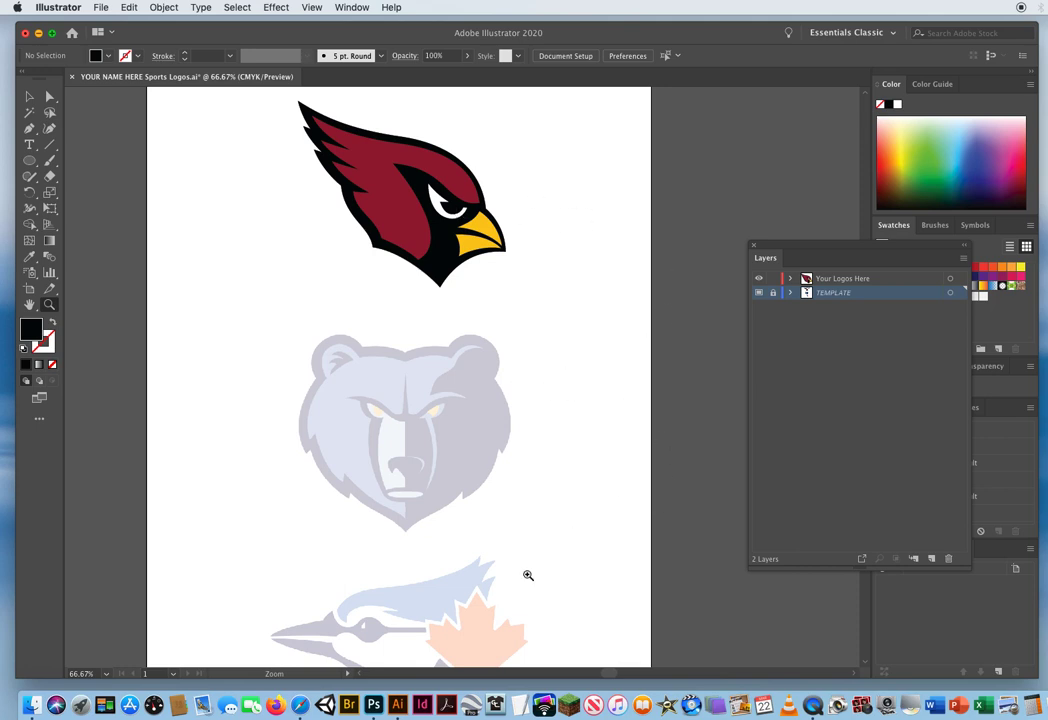
{"action": "left_click", "coordinate": [29, 96]}
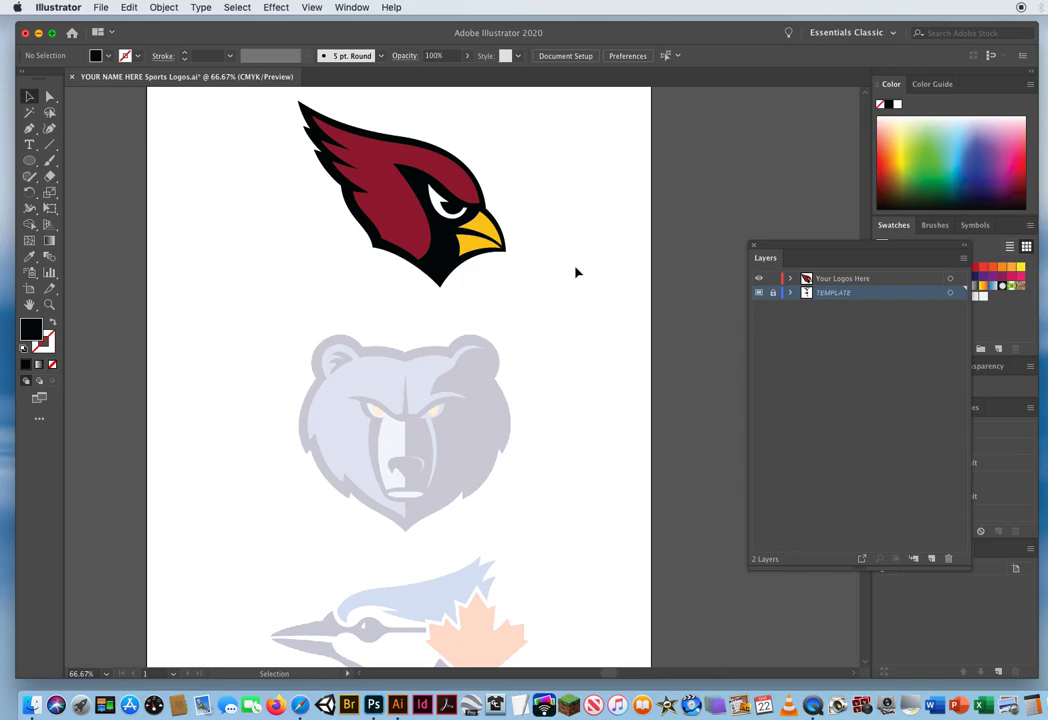